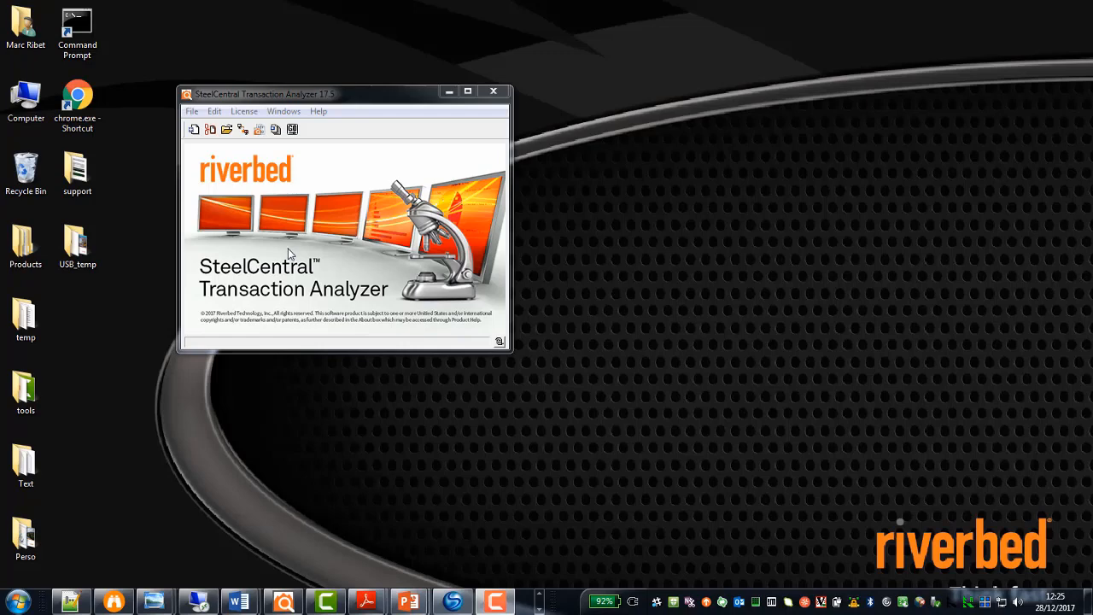
Open the preferences editor and search it for "decode" to find the Transaction Analyzer decode settings.
click(214, 112)
click(241, 162)
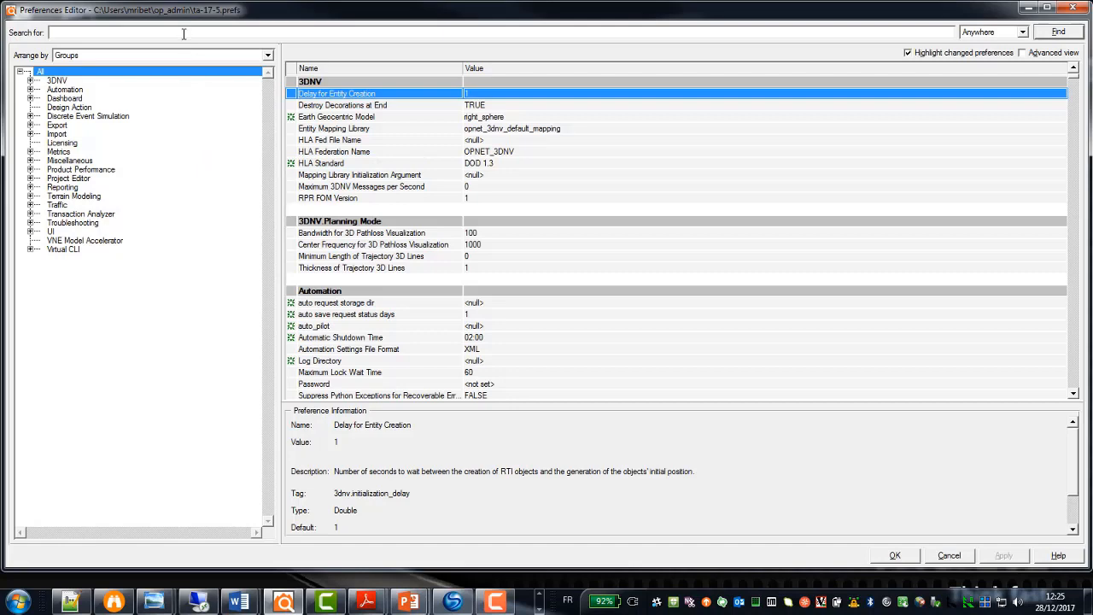
text(decode)
key(Return)
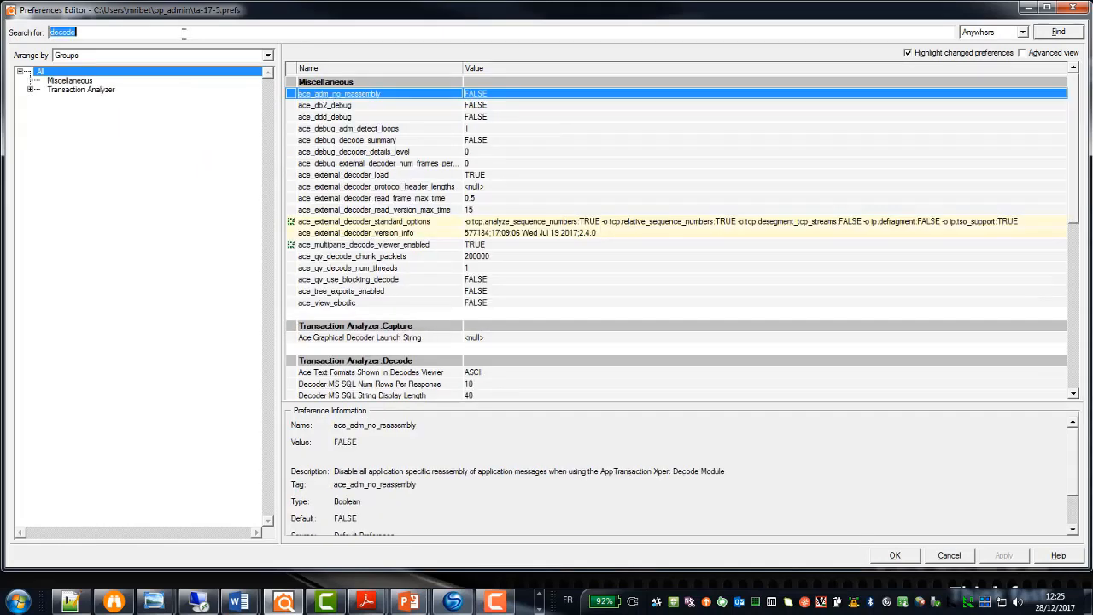
scroll(432, 224, down, 4)
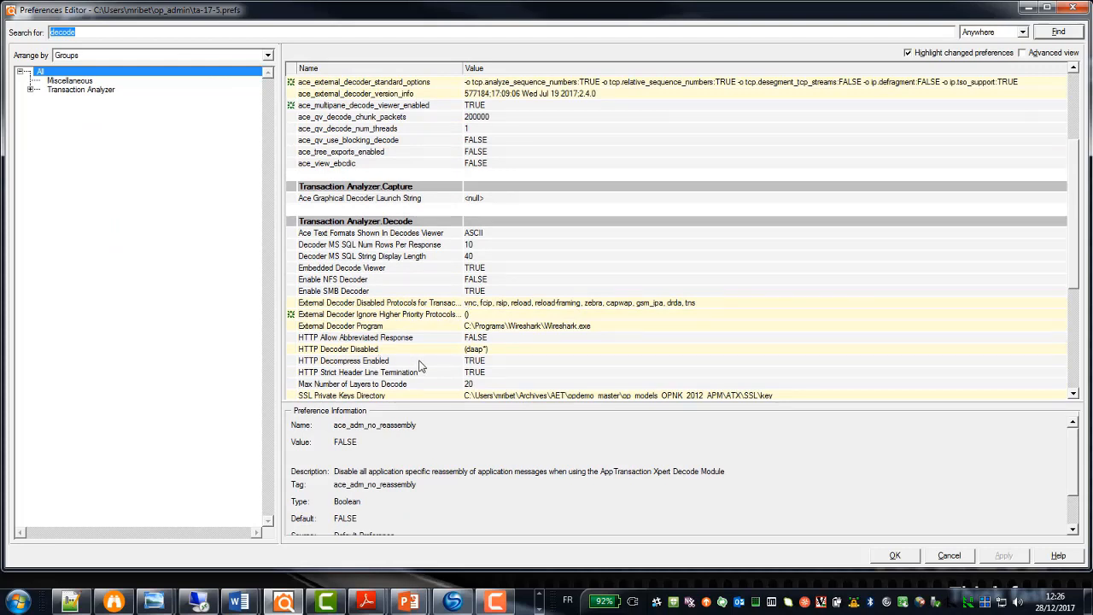
Open the file browser for the External Decoder Program preference in the Wireshark folder and dismiss it.
click(526, 333)
click(526, 333)
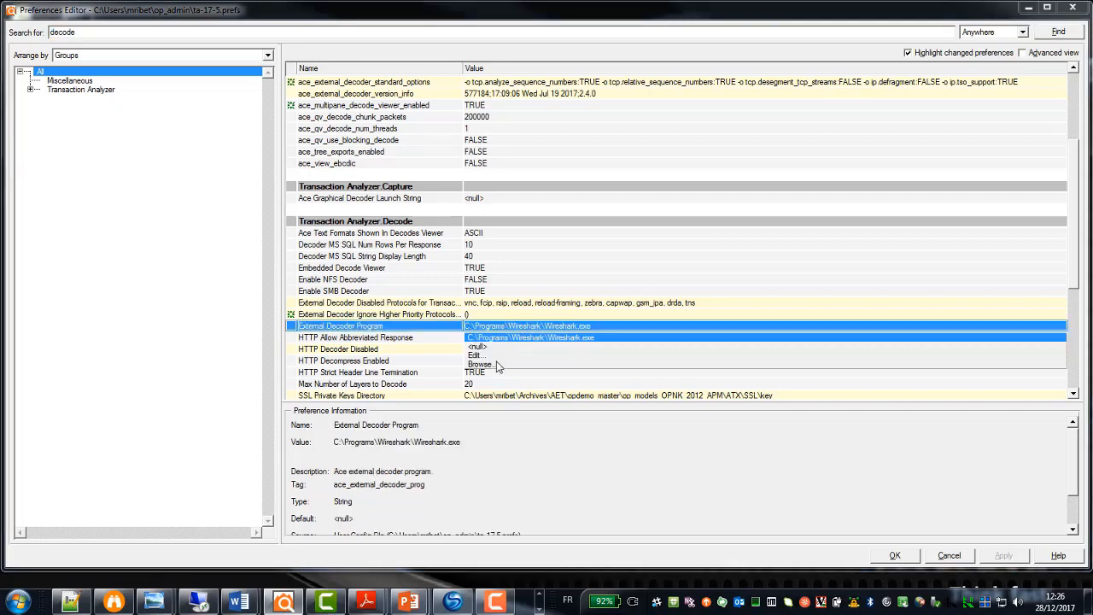
click(499, 368)
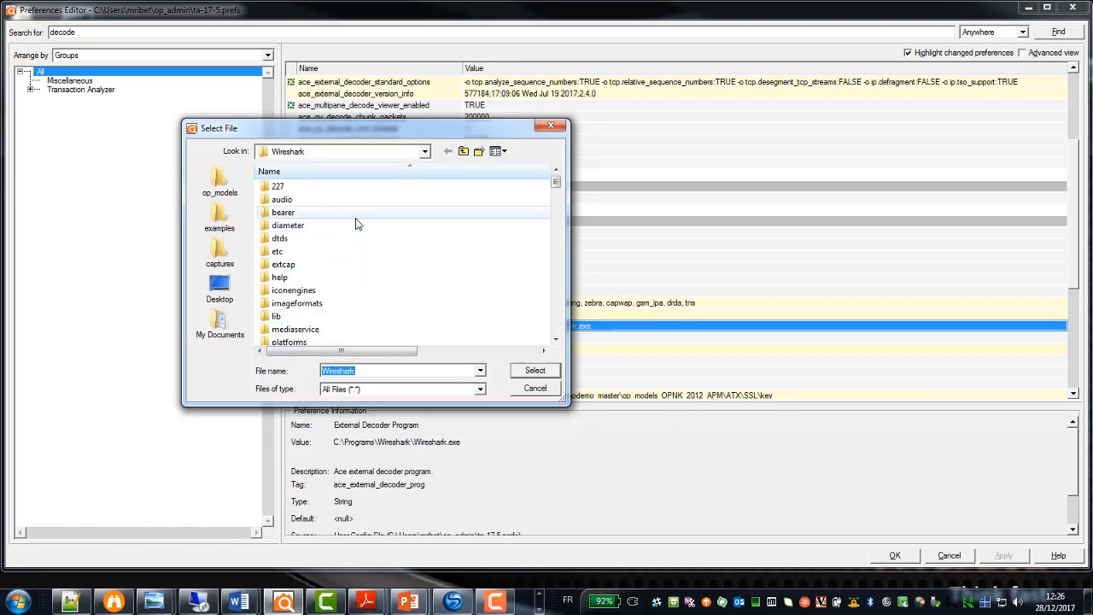
click(535, 388)
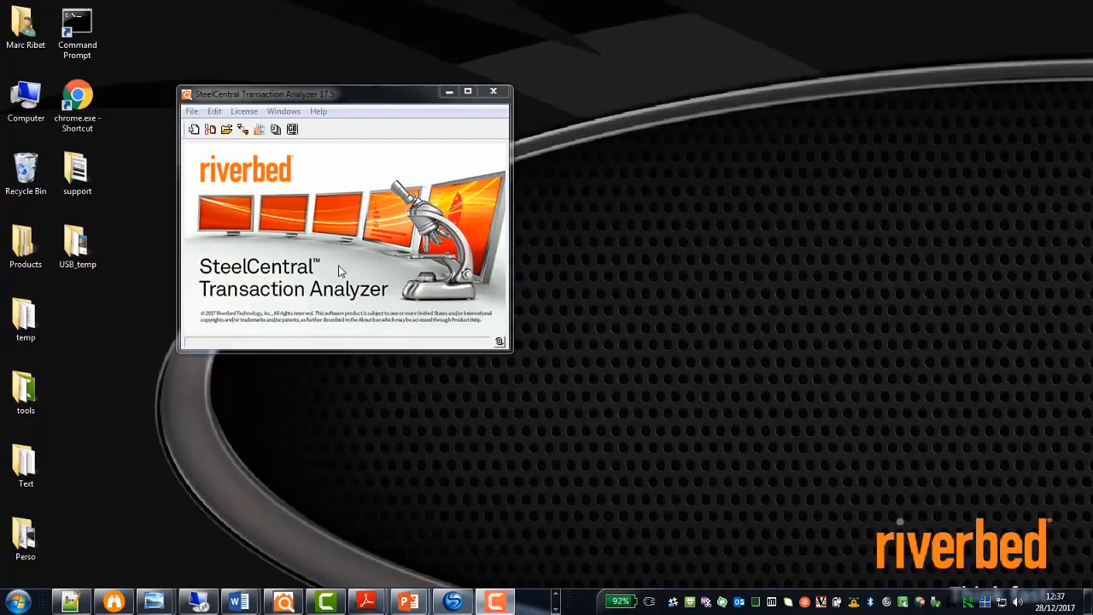
Open the packet trace Oracle_client_chatty_MAN in a new Transaction Analyzer window and check the message buffer for the external decoder entry.
click(195, 112)
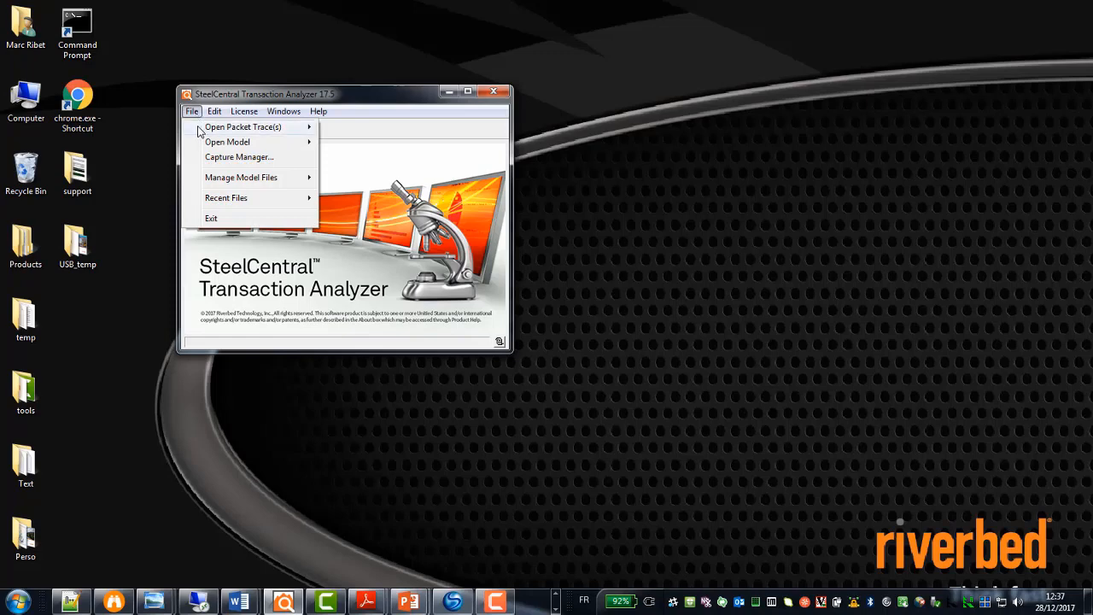
mouse_move(231, 128)
click(403, 128)
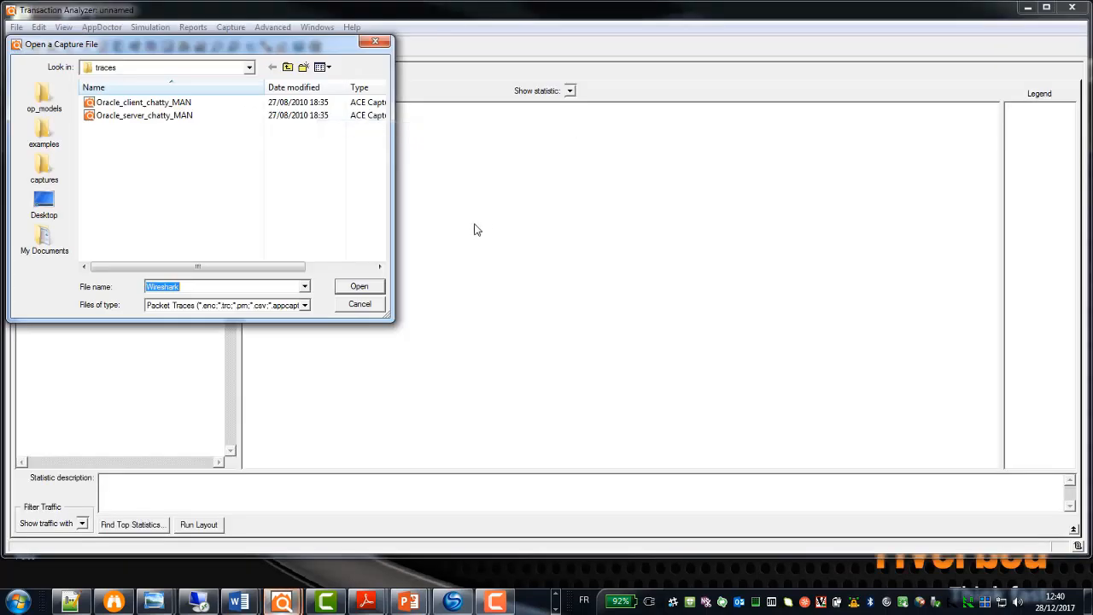
click(153, 104)
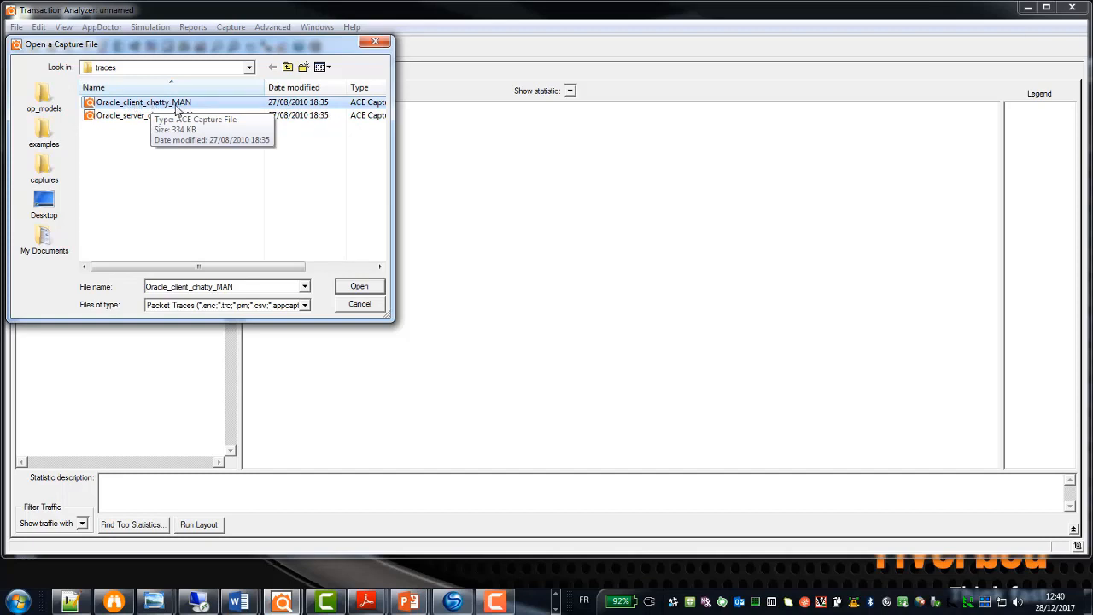
click(359, 287)
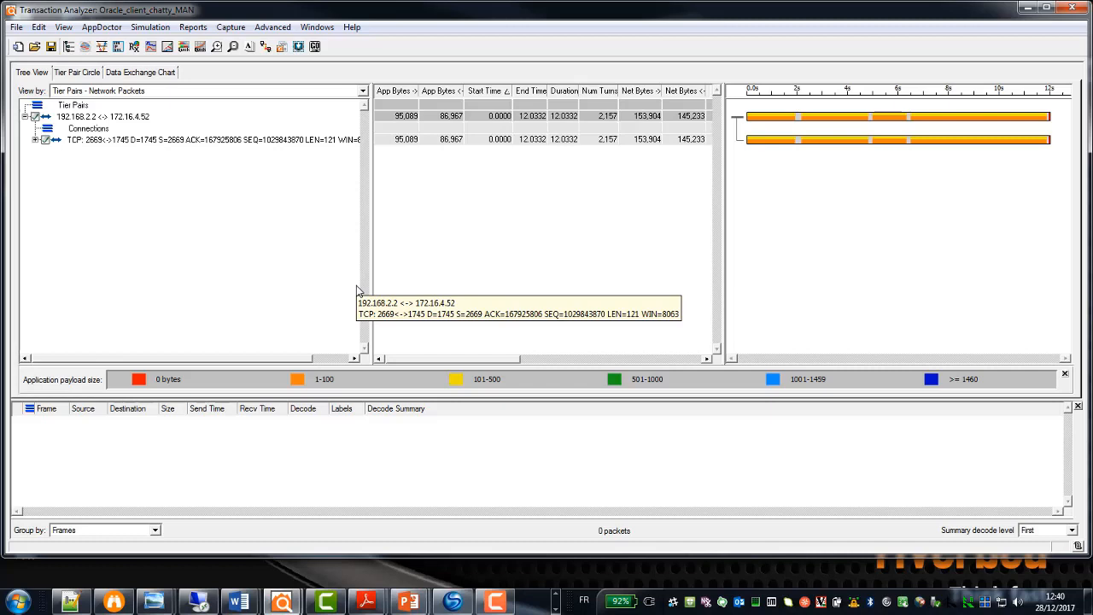
click(1078, 547)
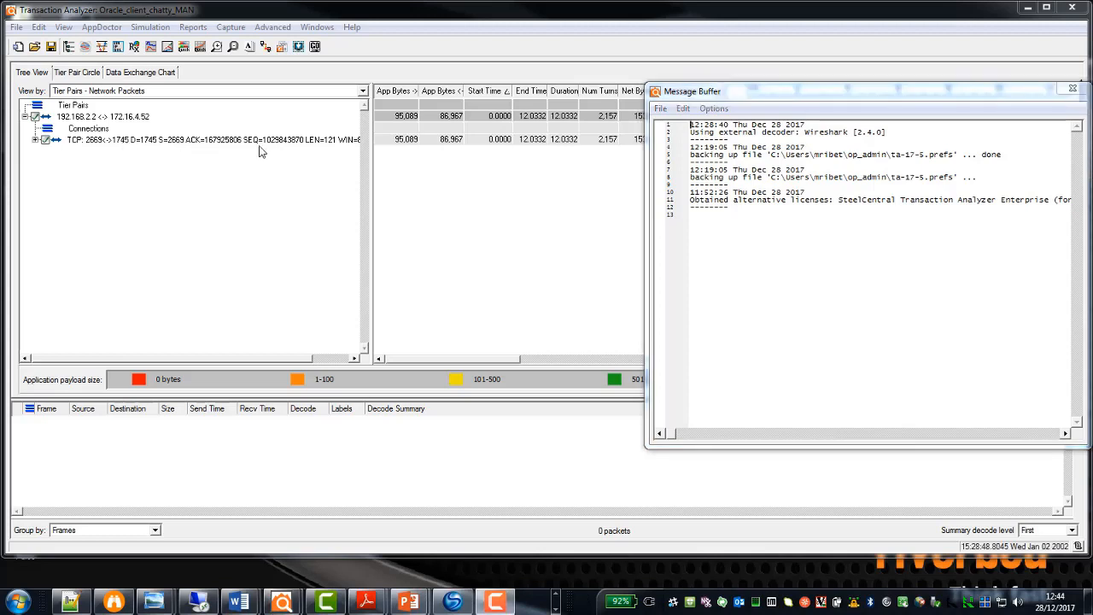
click(1073, 89)
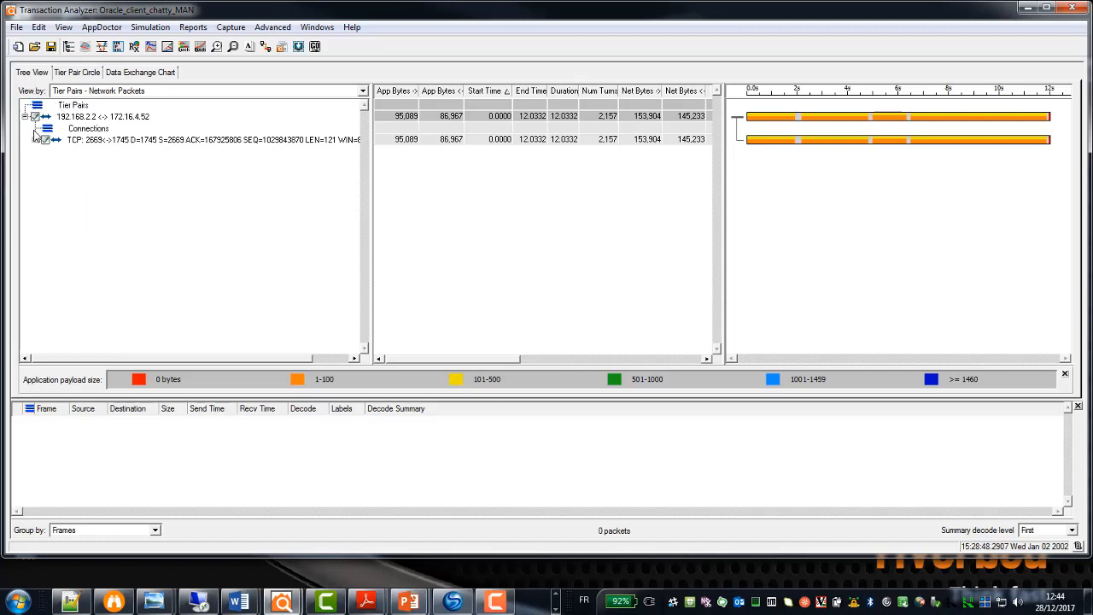
Show the decode details of frame 1 from the TCP connection under the 192.168.2.2 <-> 172.16.4.52 tier pair and enlarge the decode pane.
click(77, 117)
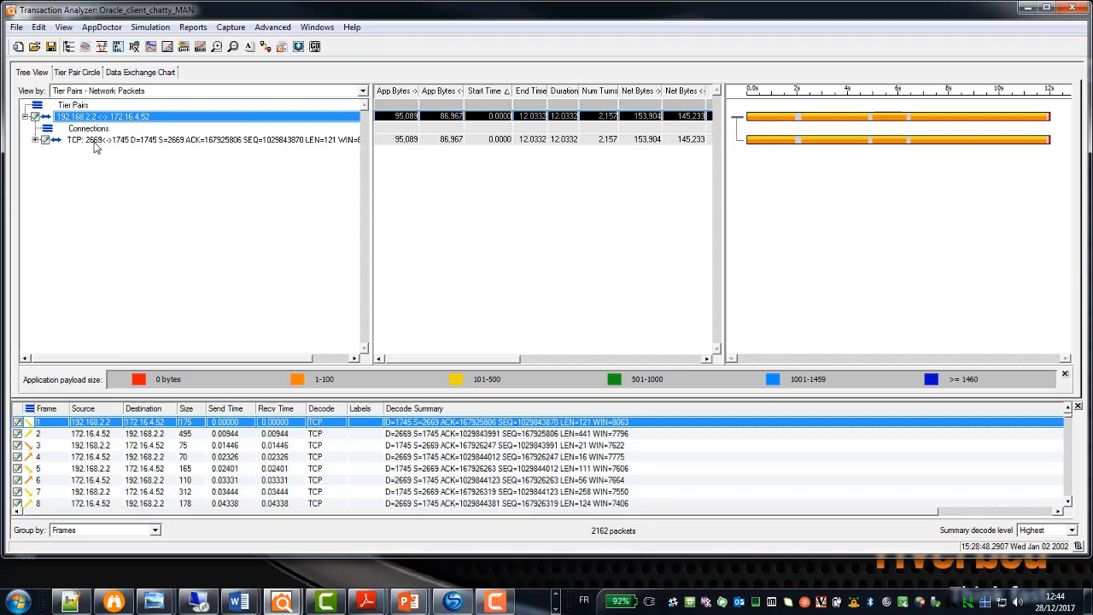
click(35, 140)
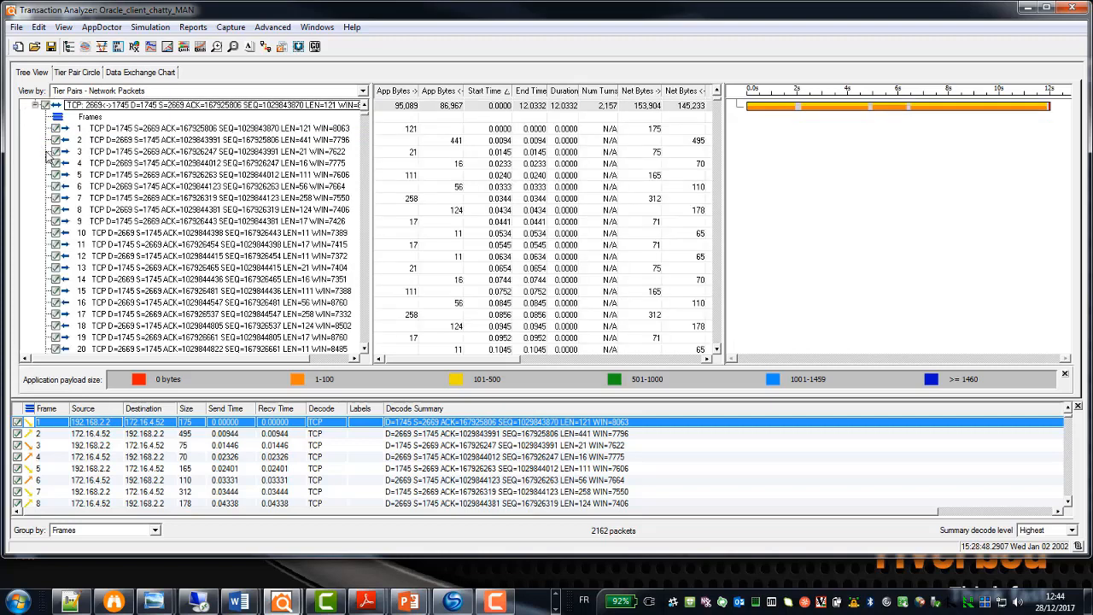
click(207, 130)
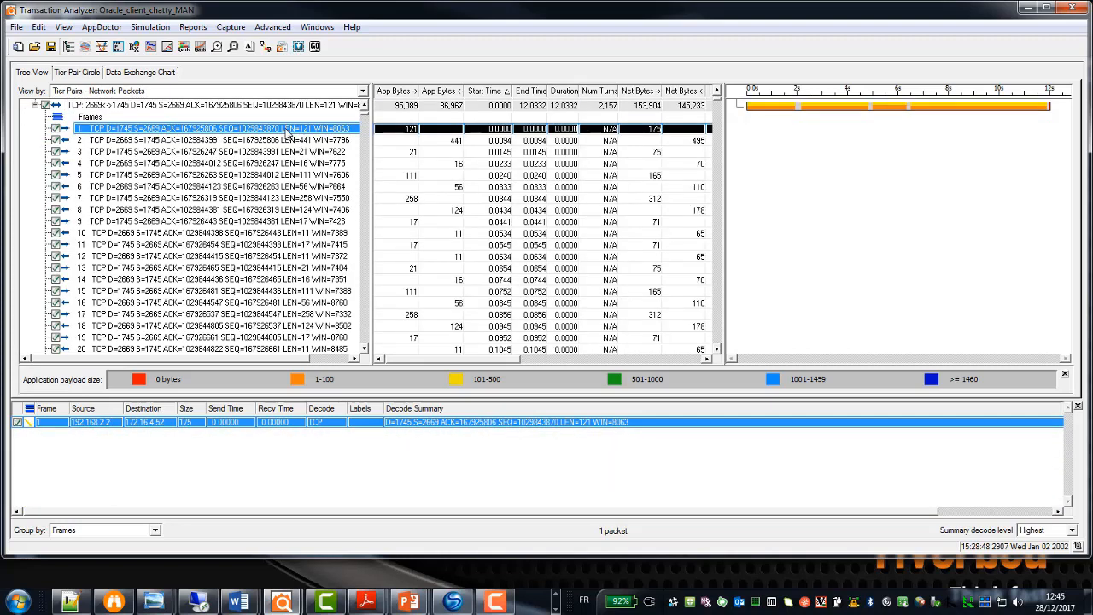
click(157, 429)
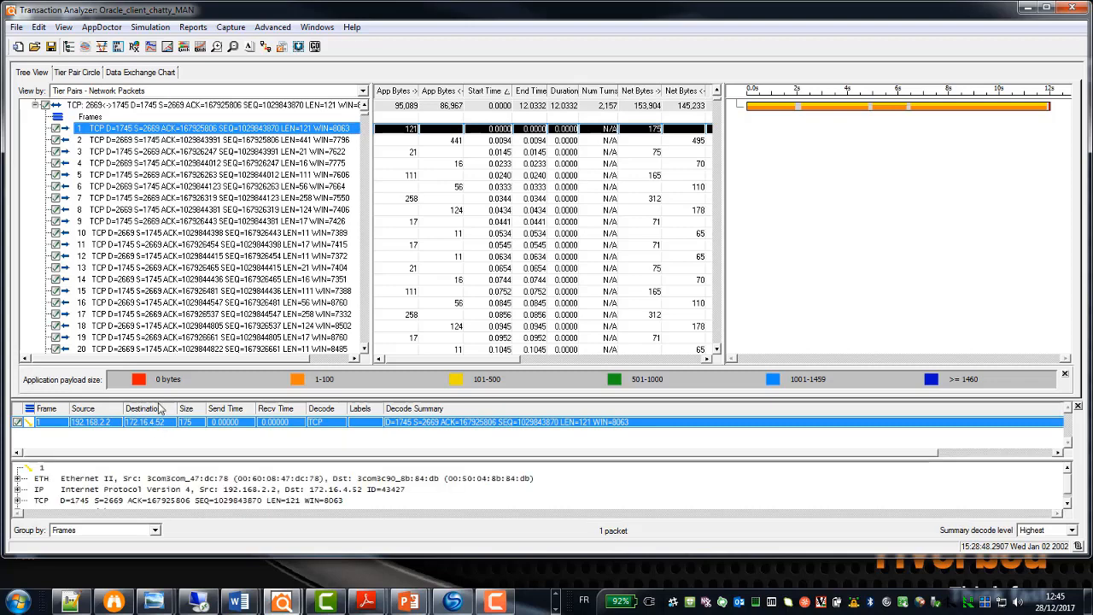
drag(160, 400, 161, 330)
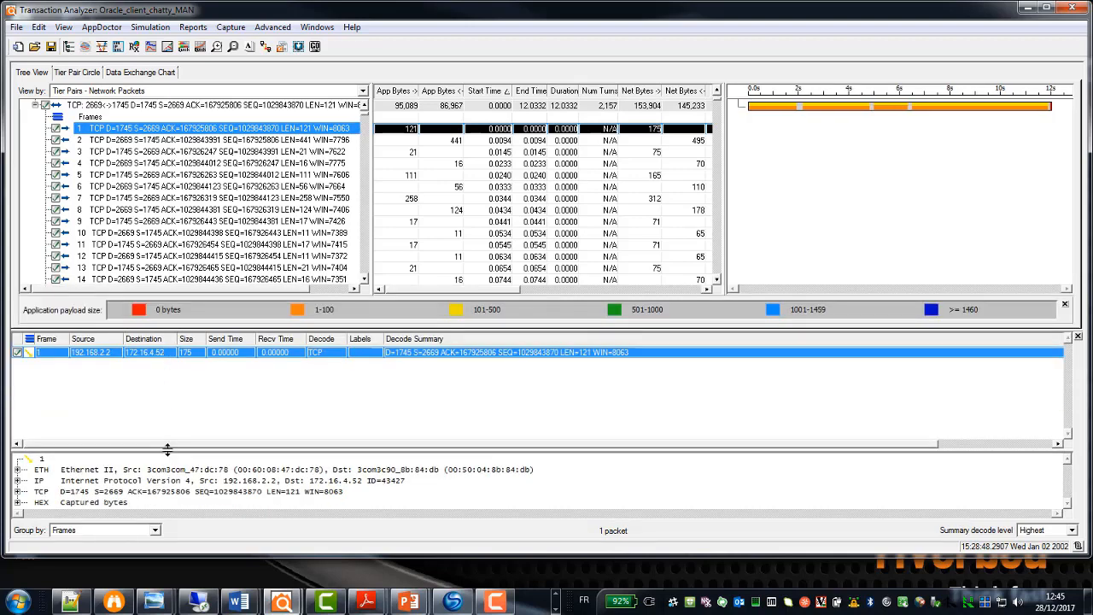
drag(168, 450, 171, 383)
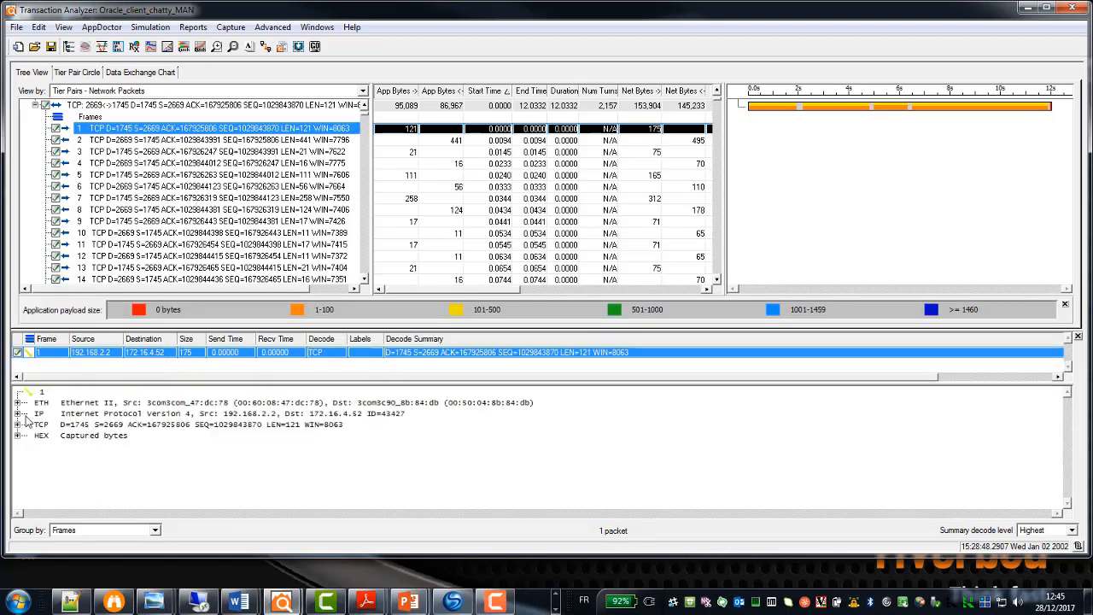
Expand the ETH and TCP layers of frame 1 to examine their decoded fields, and collapse both.
click(18, 398)
scroll(45, 424, down, 2)
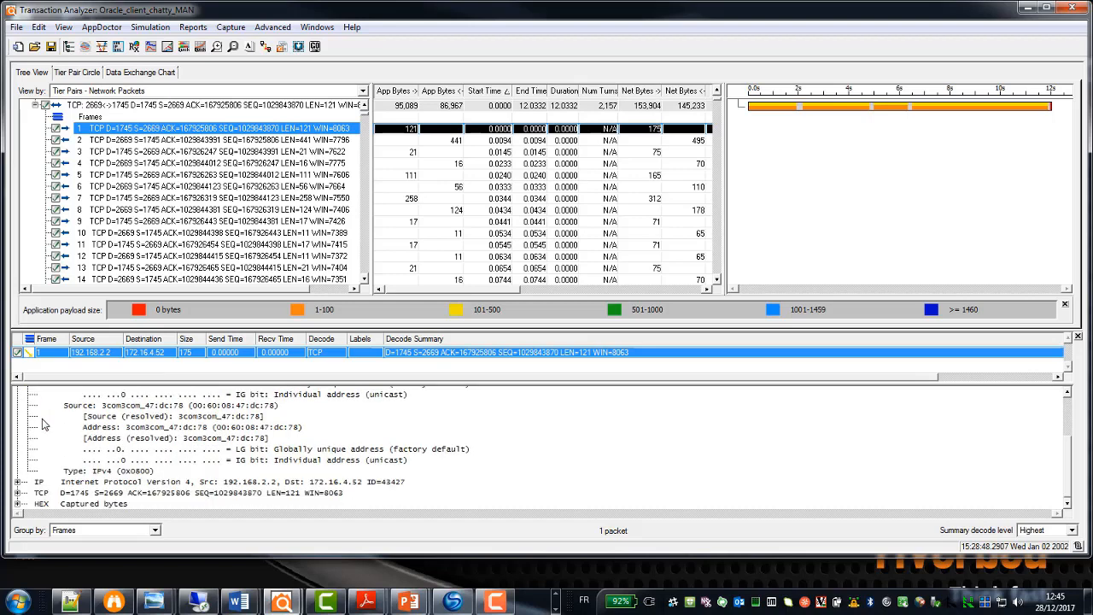
click(17, 493)
scroll(110, 454, down, 5)
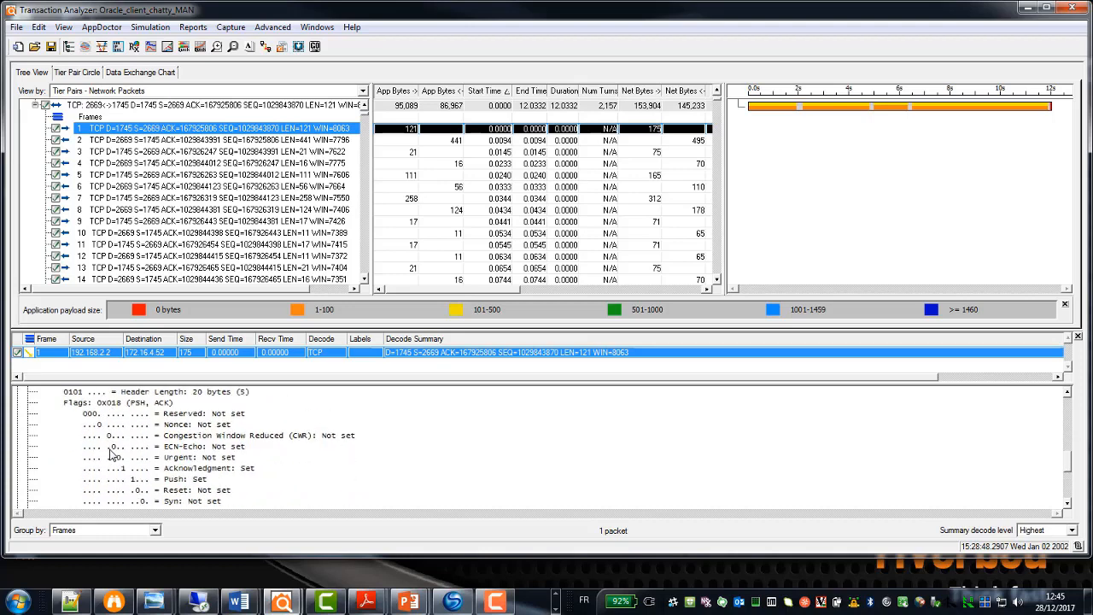
scroll(109, 454, up, 6)
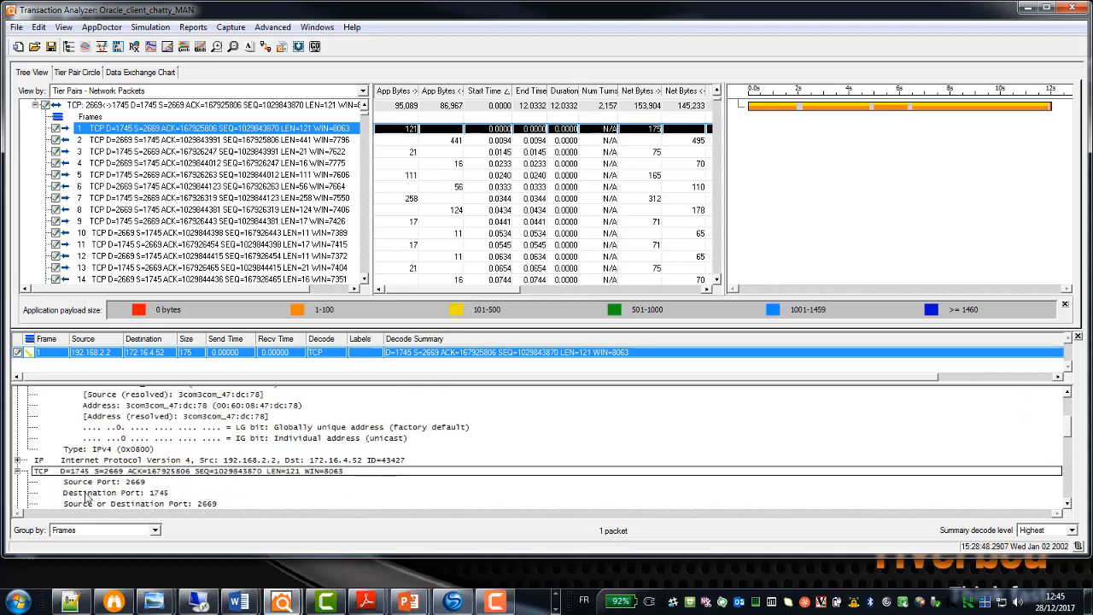
click(17, 470)
scroll(47, 439, up, 3)
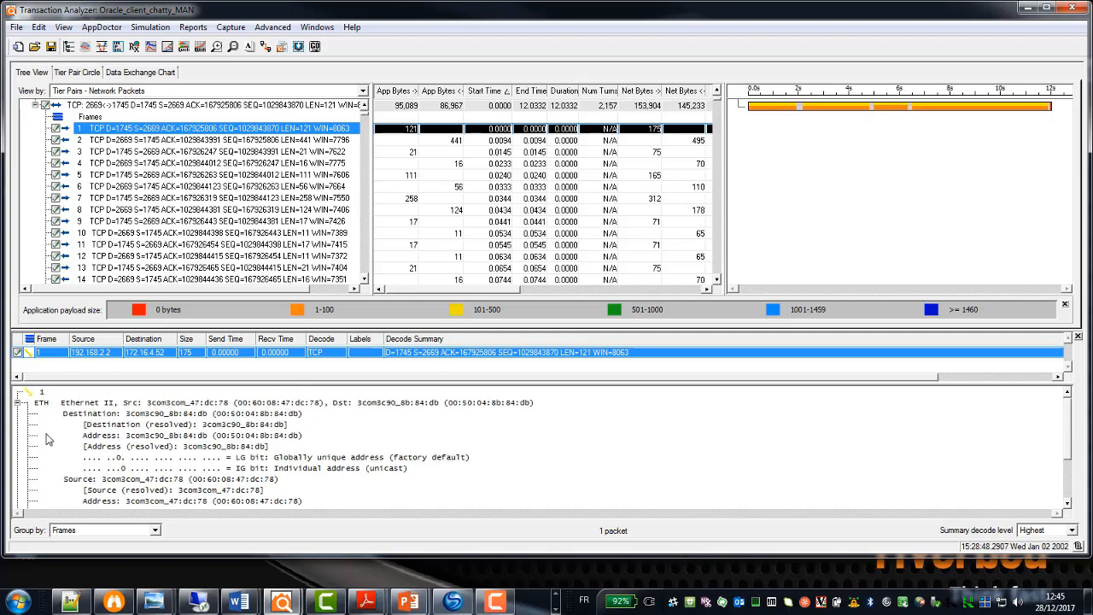
click(16, 406)
click(17, 404)
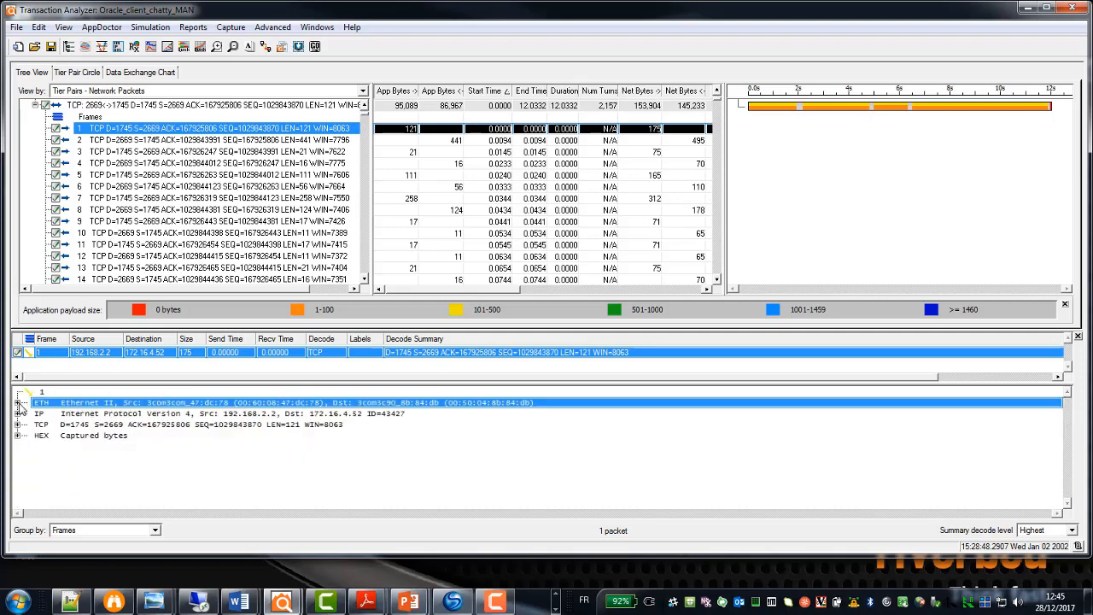
Examine frame 1's captured HEX bytes, and collapse both that section and the TCP connection's frame list.
click(57, 438)
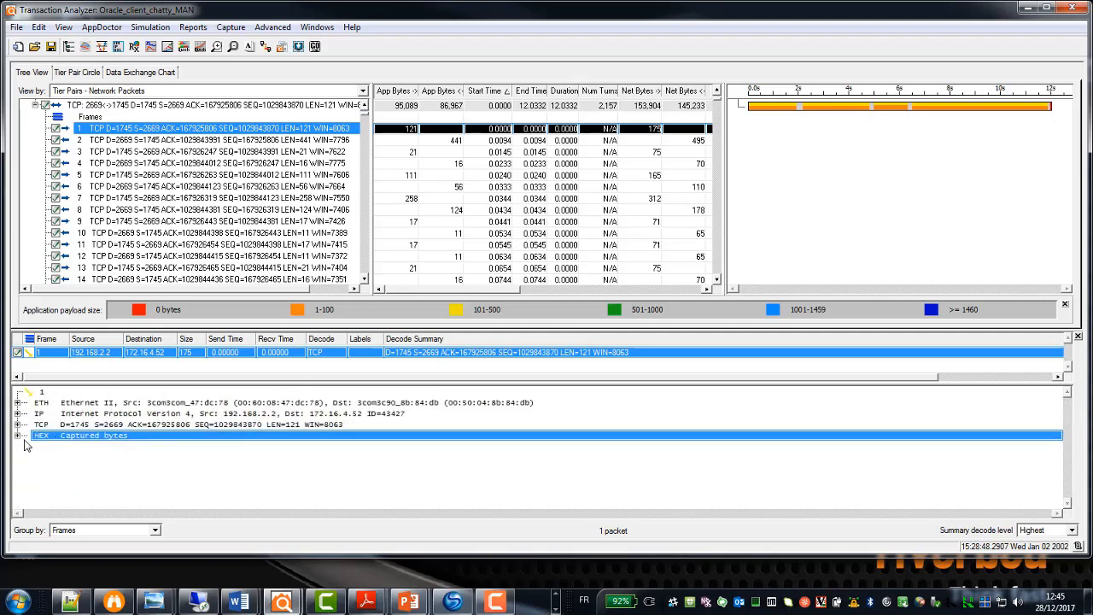
click(18, 436)
scroll(134, 448, up, 3)
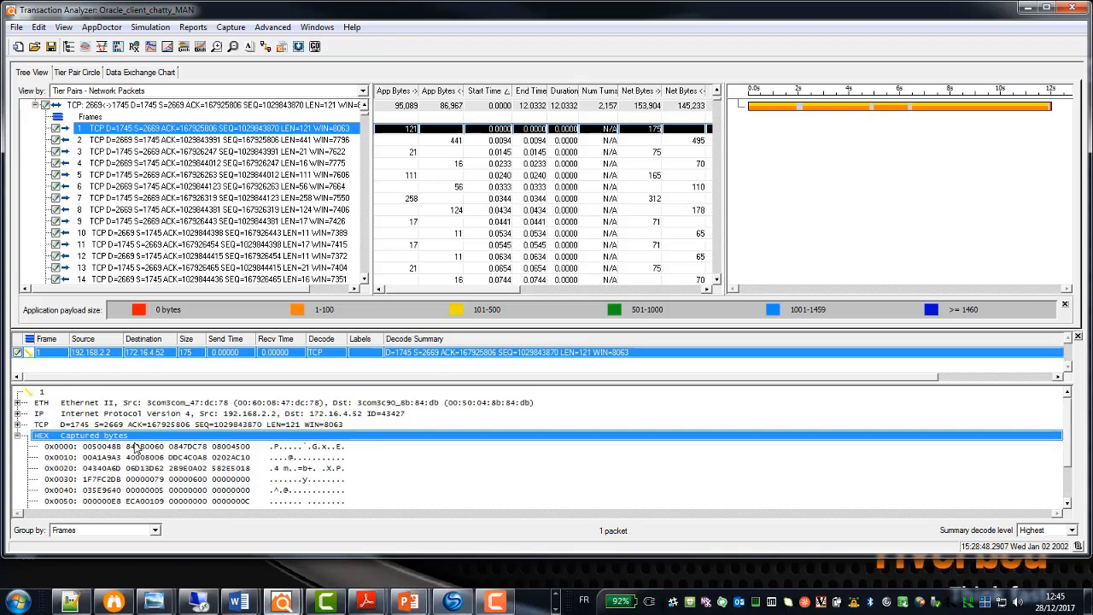
click(17, 436)
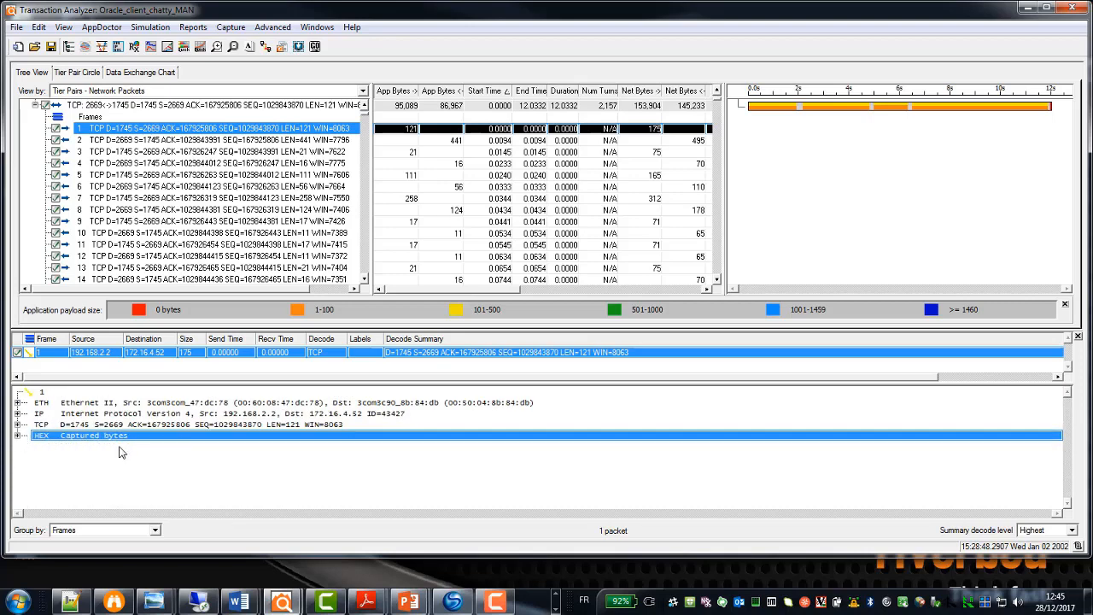
scroll(79, 147, up, 1)
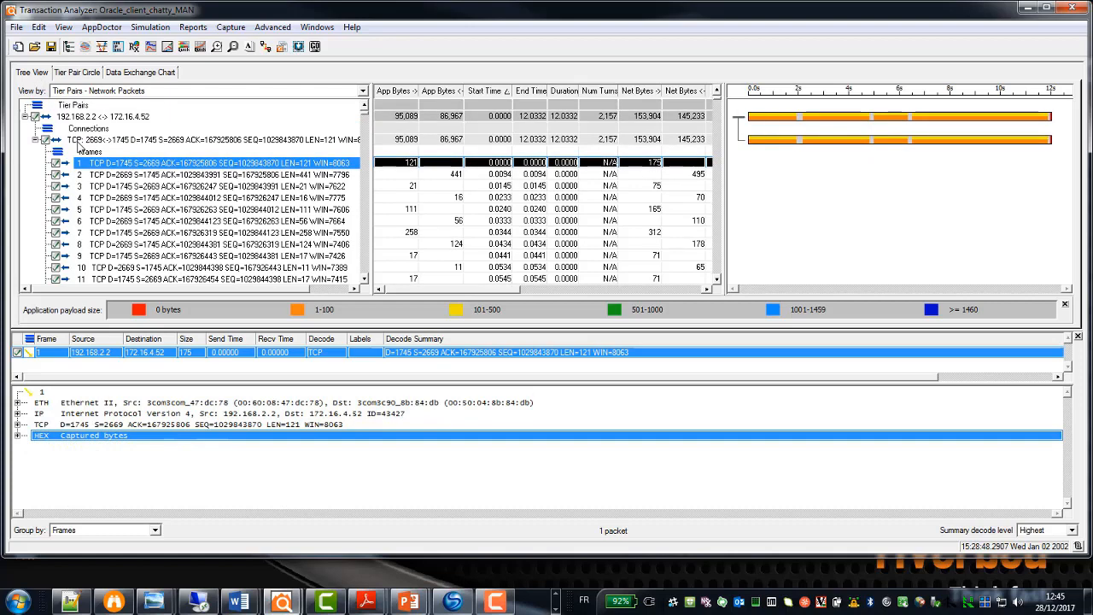
click(36, 139)
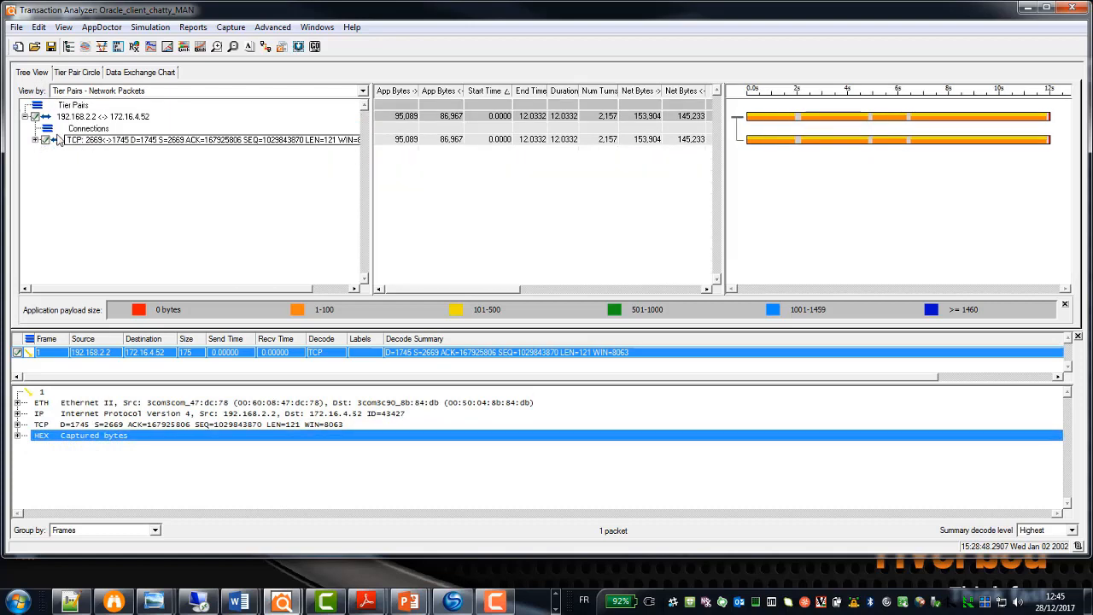
click(66, 94)
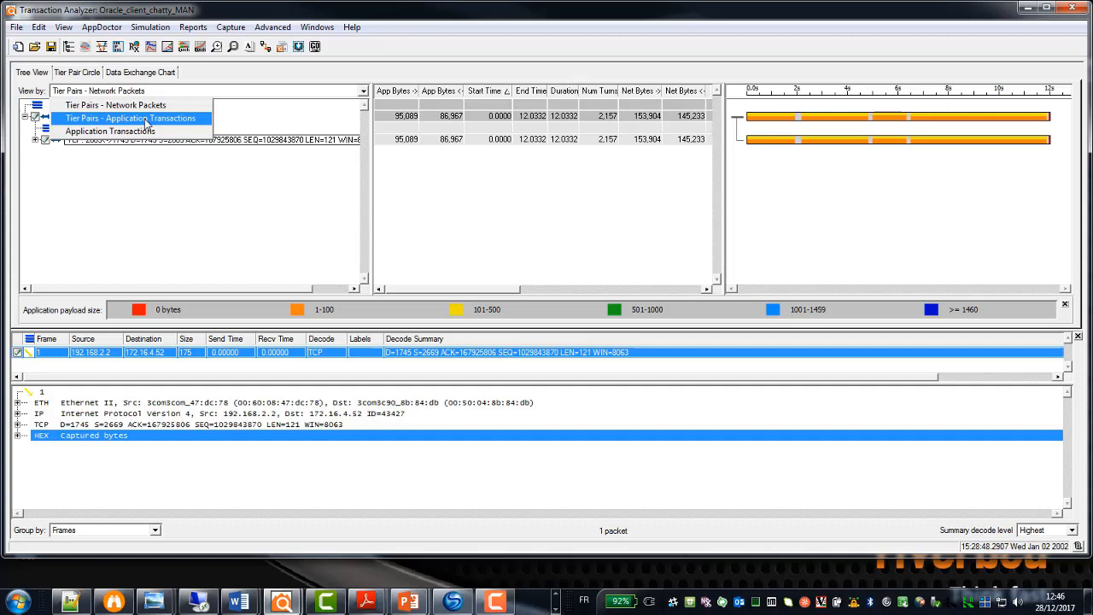
click(121, 143)
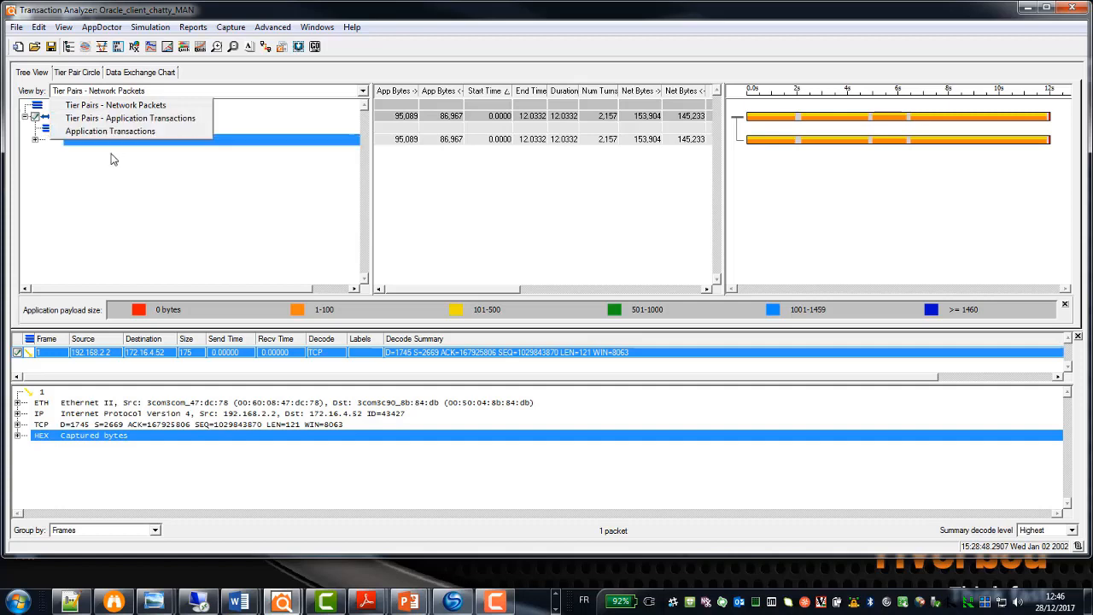
click(86, 117)
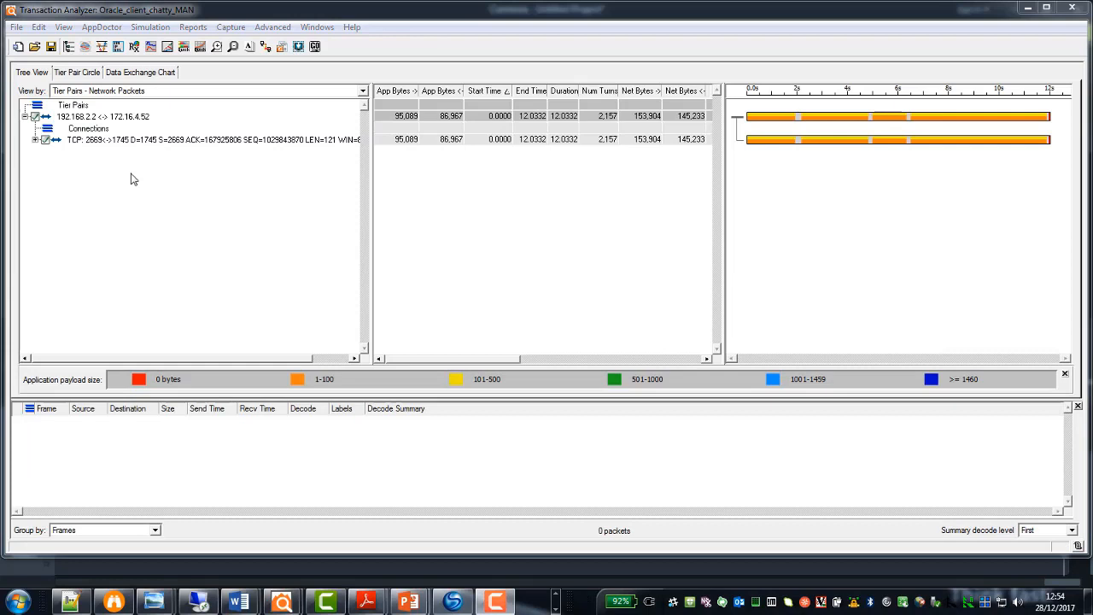
Switch the tree view to Application Transactions, select the TCP 2669<->1745 transaction and expand its messages.
click(100, 91)
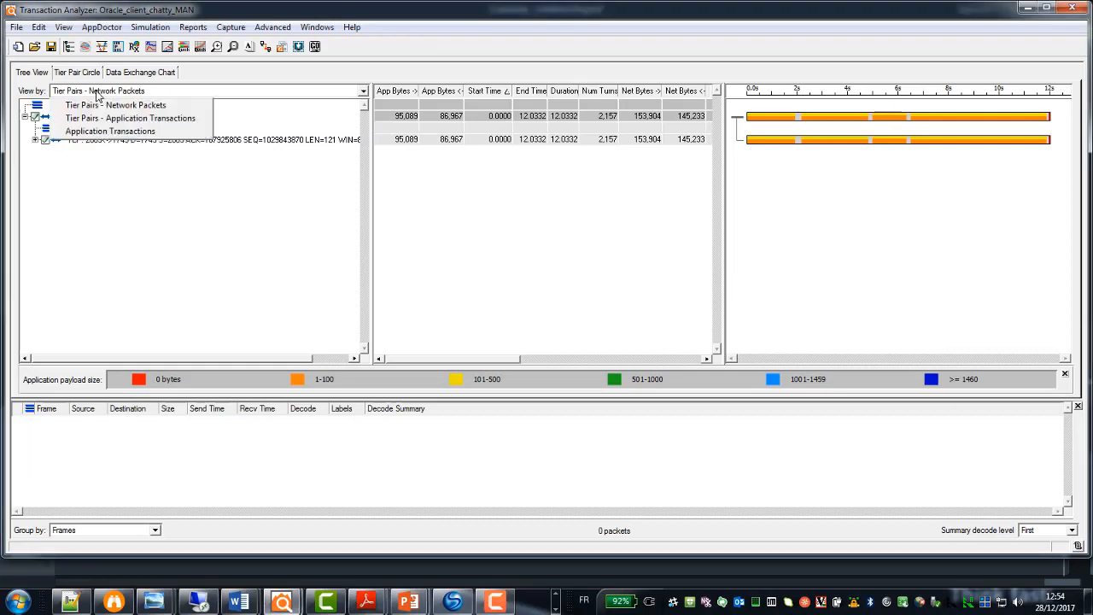
click(123, 134)
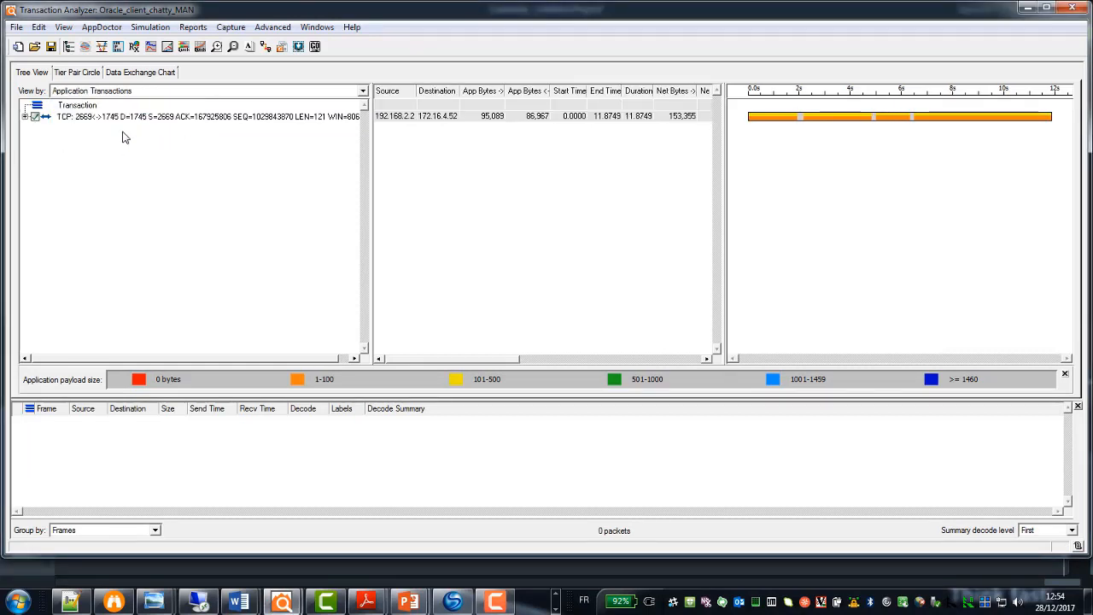
click(68, 117)
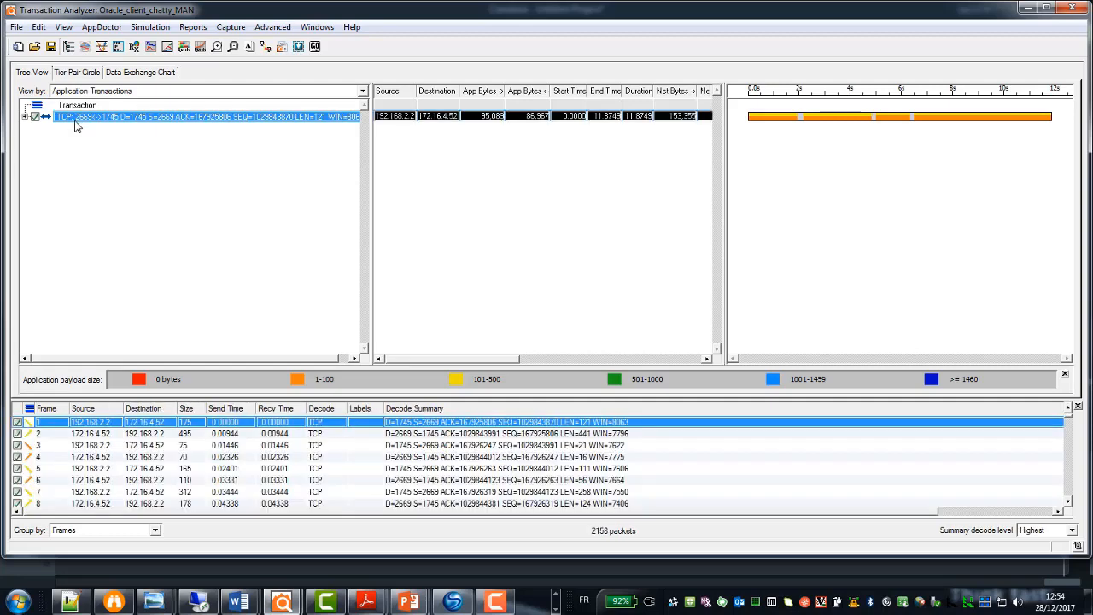
click(25, 116)
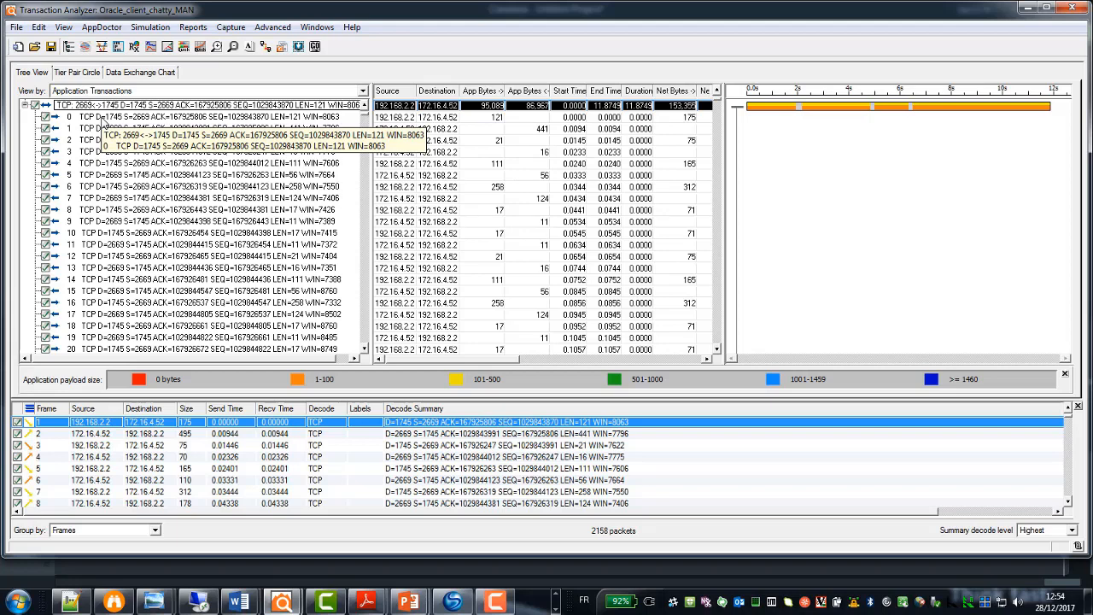
Show the decode of message 0 in the TCP 2669<->1745 transaction and enlarge the decode detail pane.
click(101, 121)
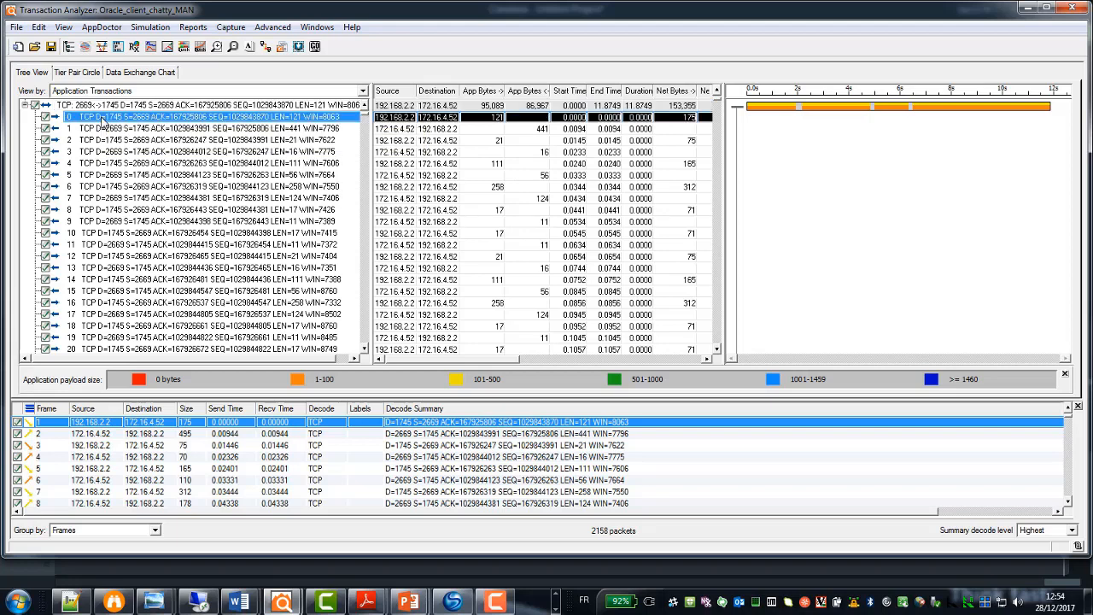
double_click(86, 425)
drag(102, 400, 103, 357)
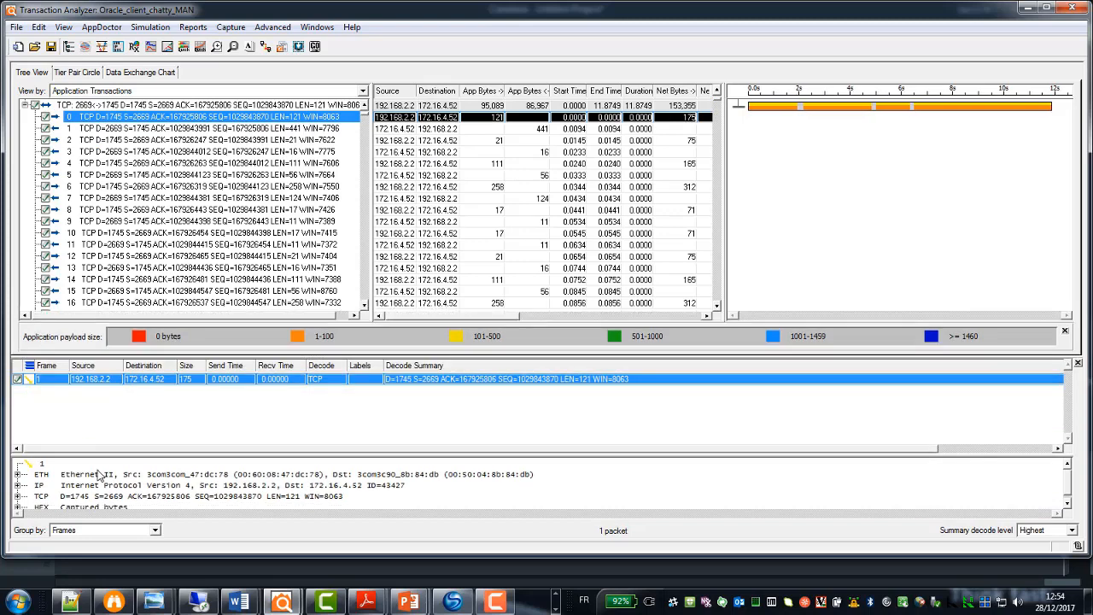
drag(101, 455, 100, 411)
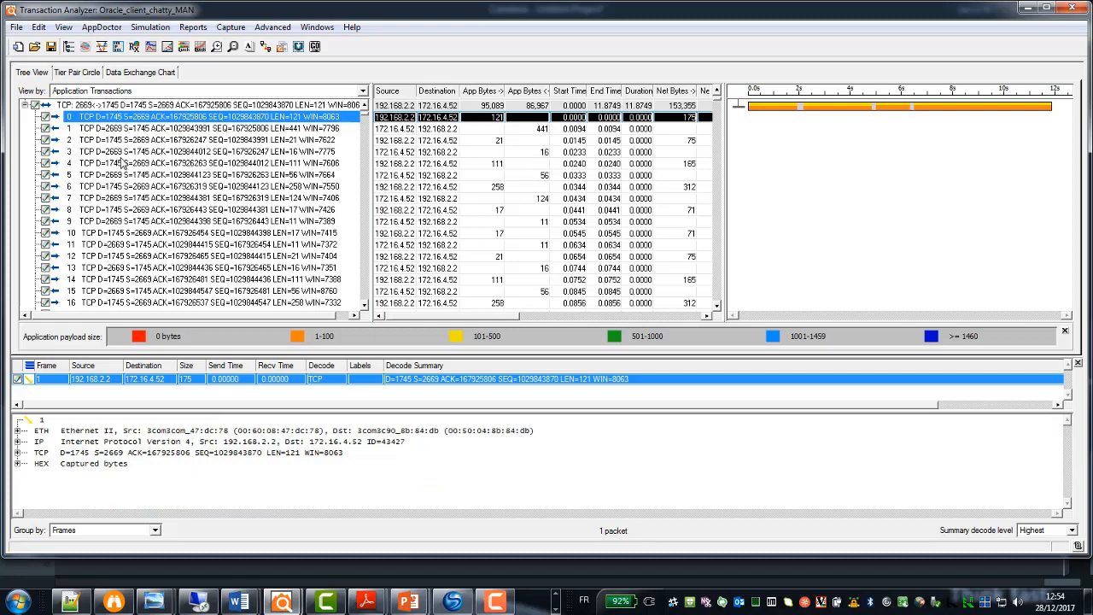
Redecode the TCP 2669<->1745 transaction's traffic to 172.16.4.52:1745 as Oracle.
click(102, 106)
right_click(102, 109)
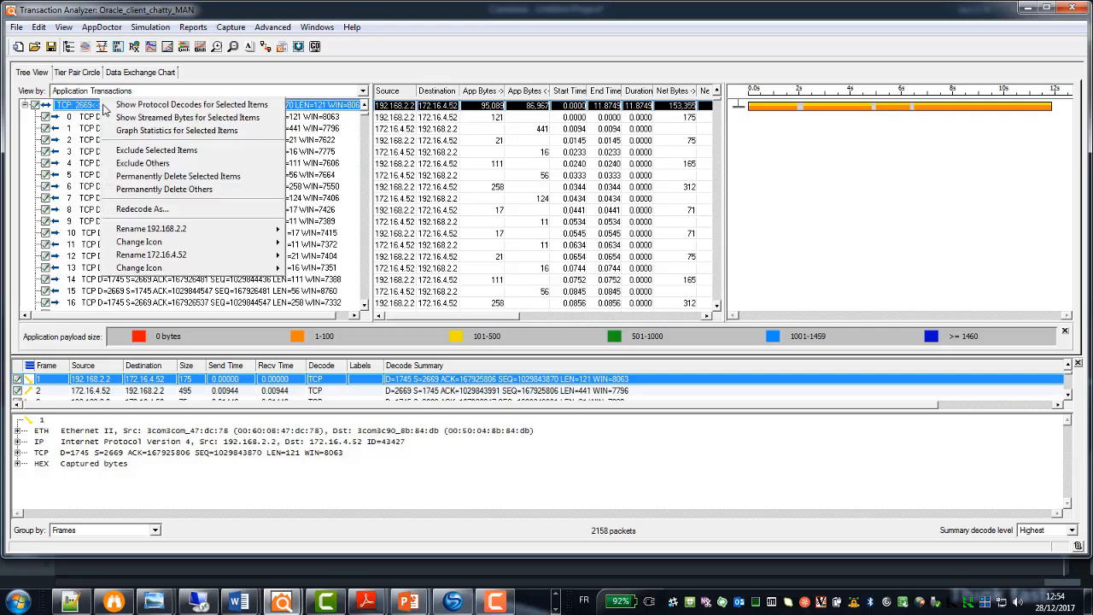
click(177, 213)
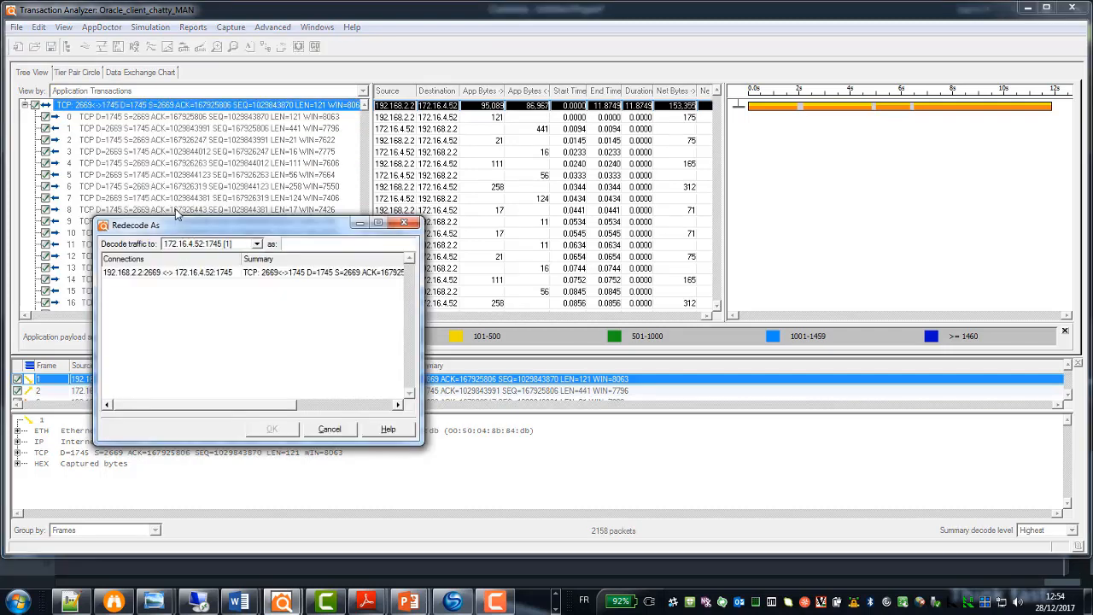
click(322, 247)
click(313, 344)
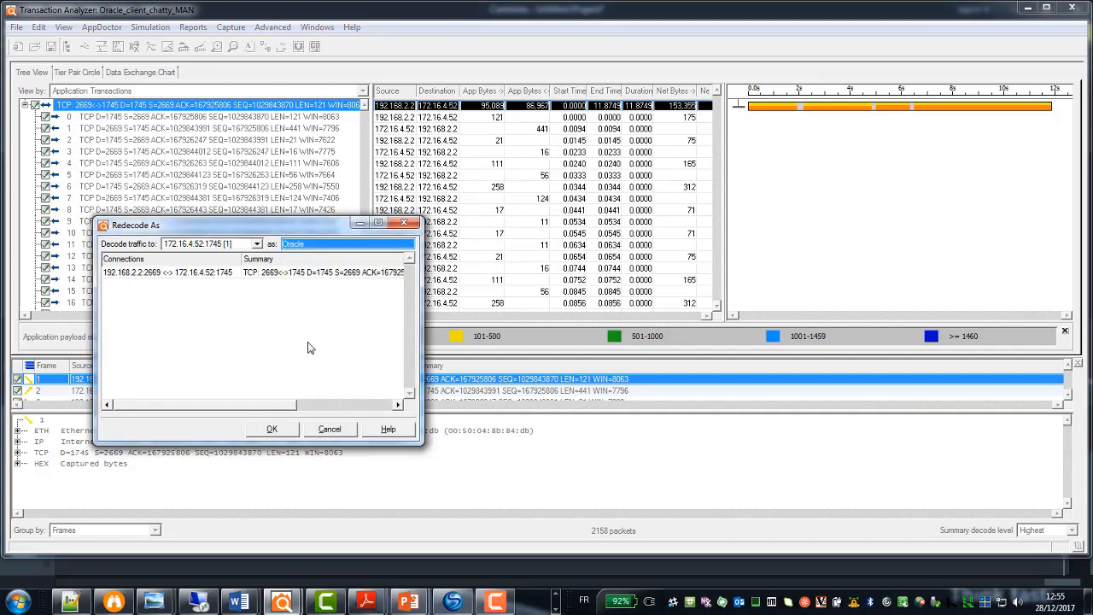
click(270, 433)
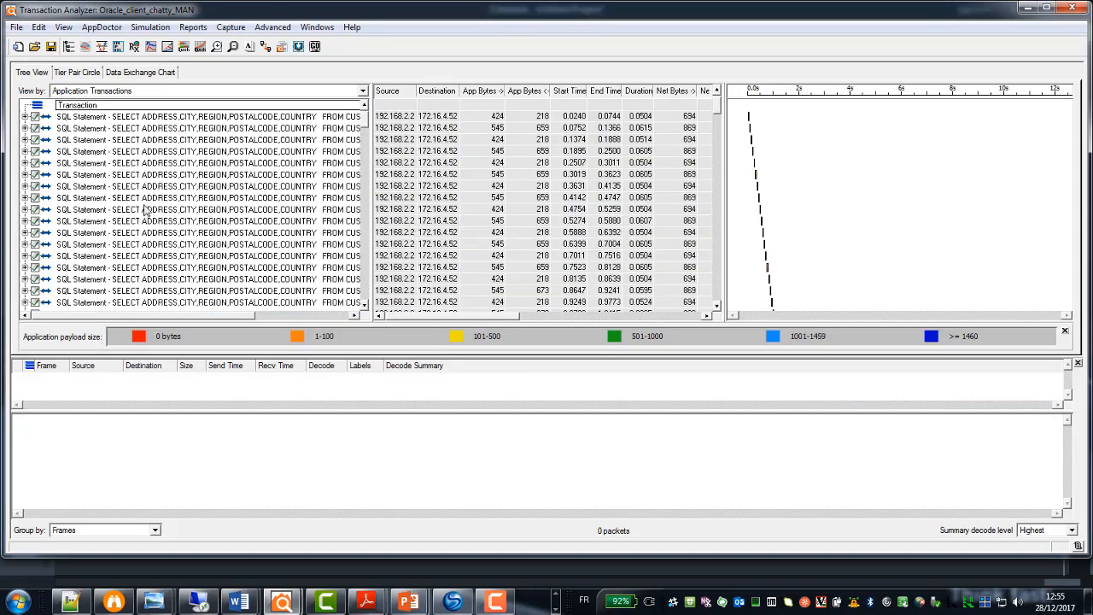
Expand the first SQL Statement transaction, examine the decode of its Oracle SQL Statement message, and collapse it.
click(109, 118)
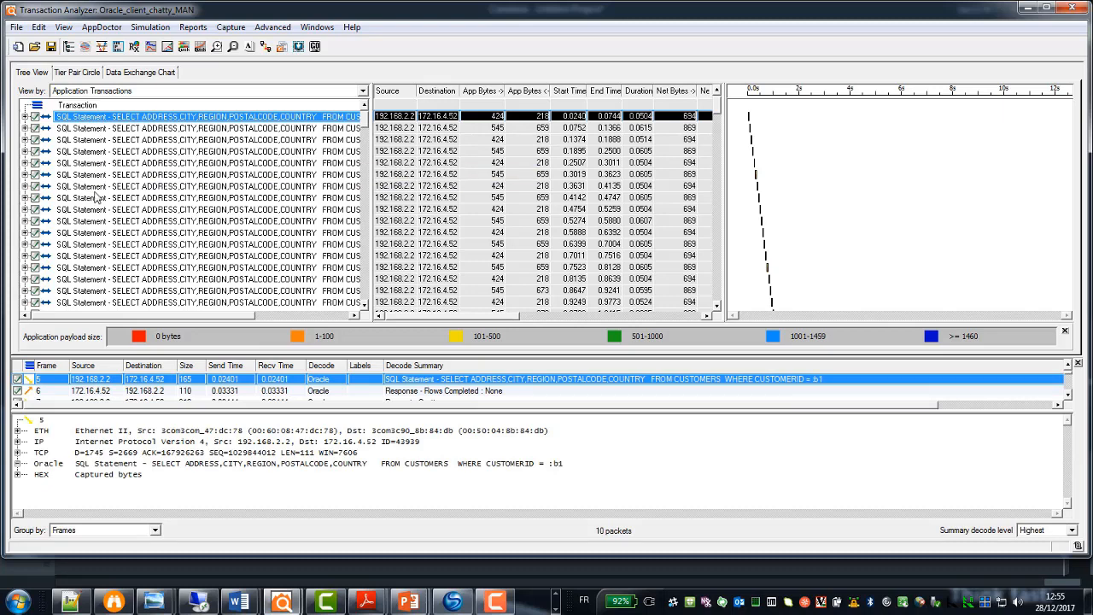
click(26, 116)
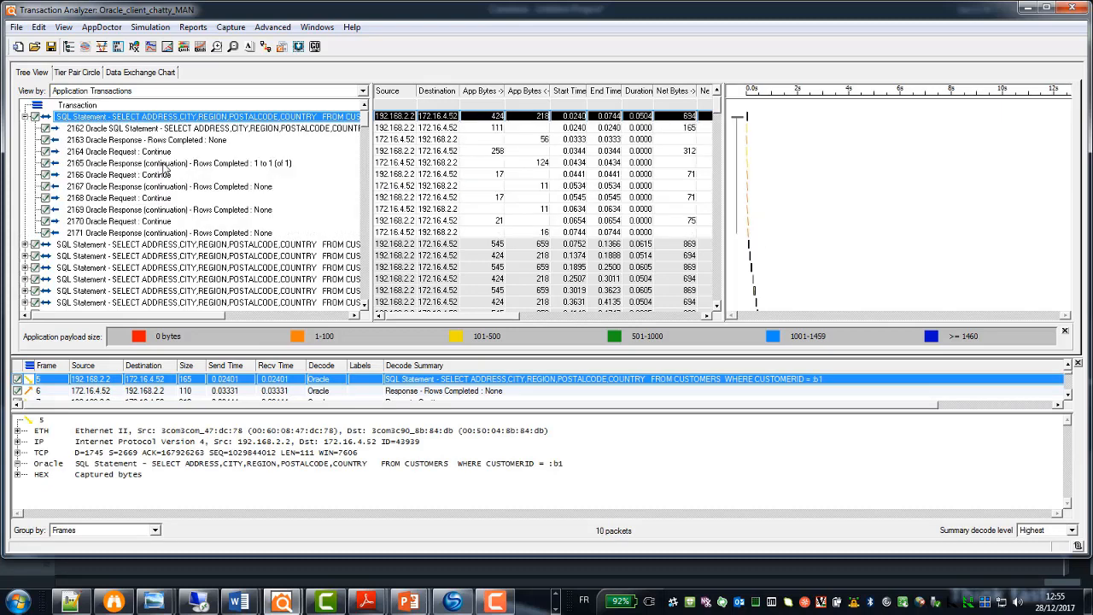
click(100, 130)
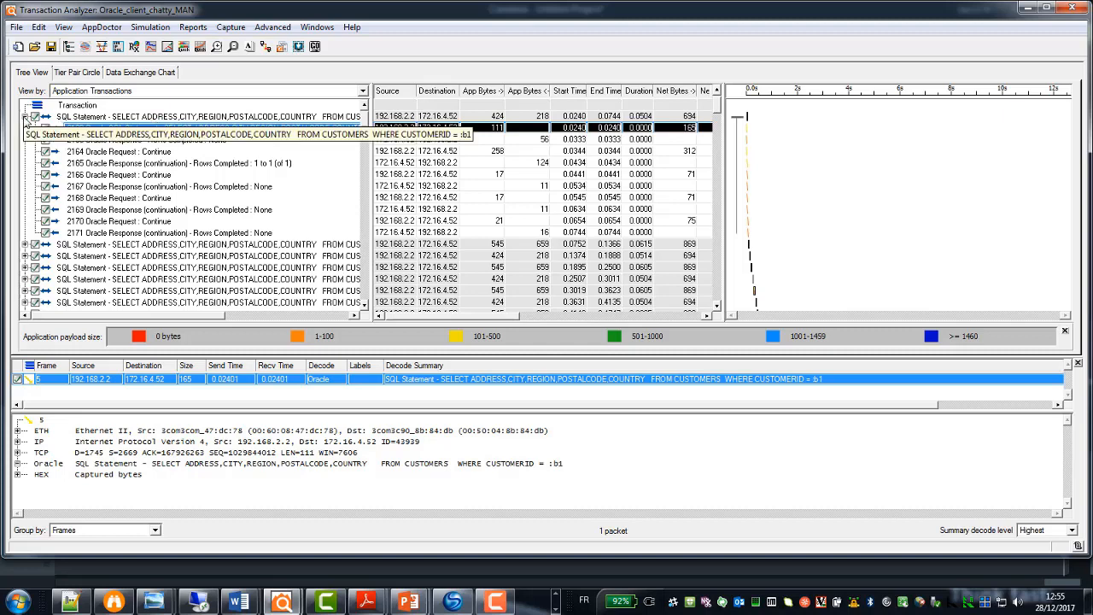
click(25, 117)
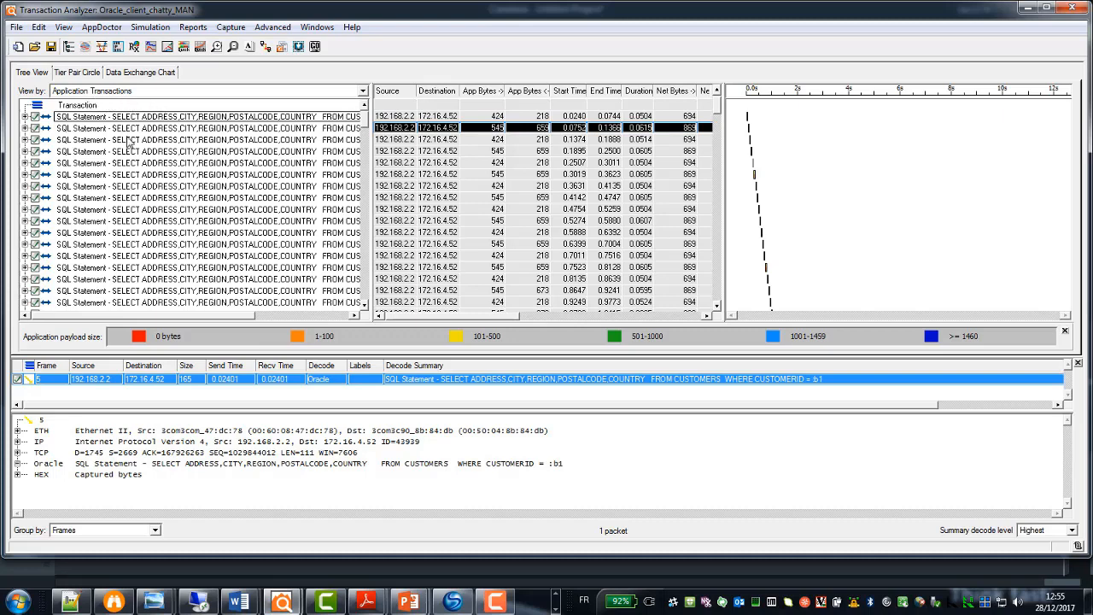
Switch the tree to Tier Pairs - Network Packets, expand the Oracle connection and examine the decodes of frames 1 and 5.
click(94, 92)
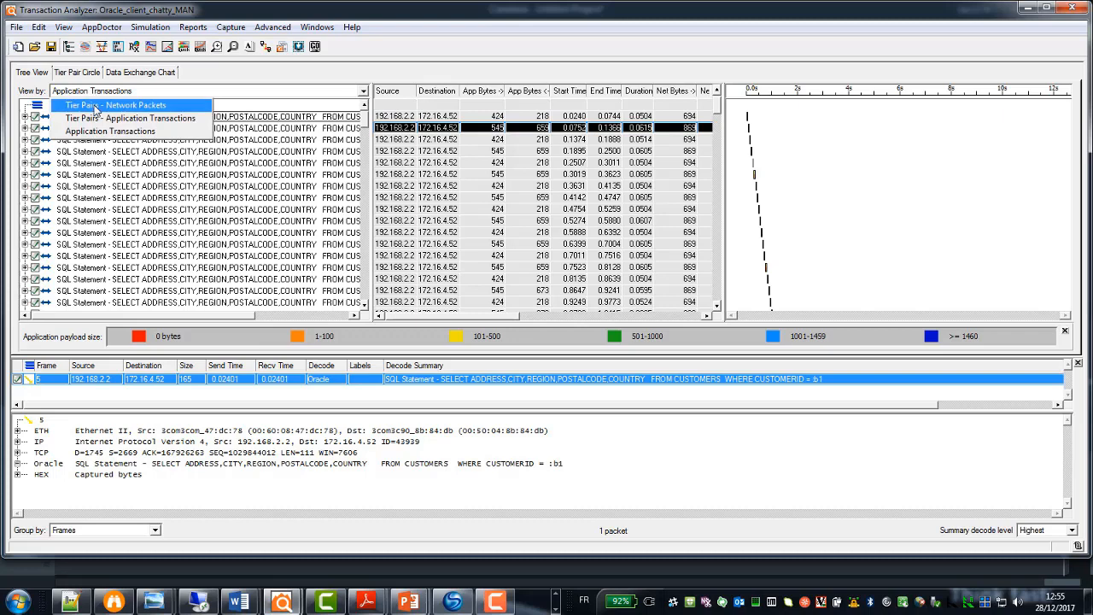
click(95, 106)
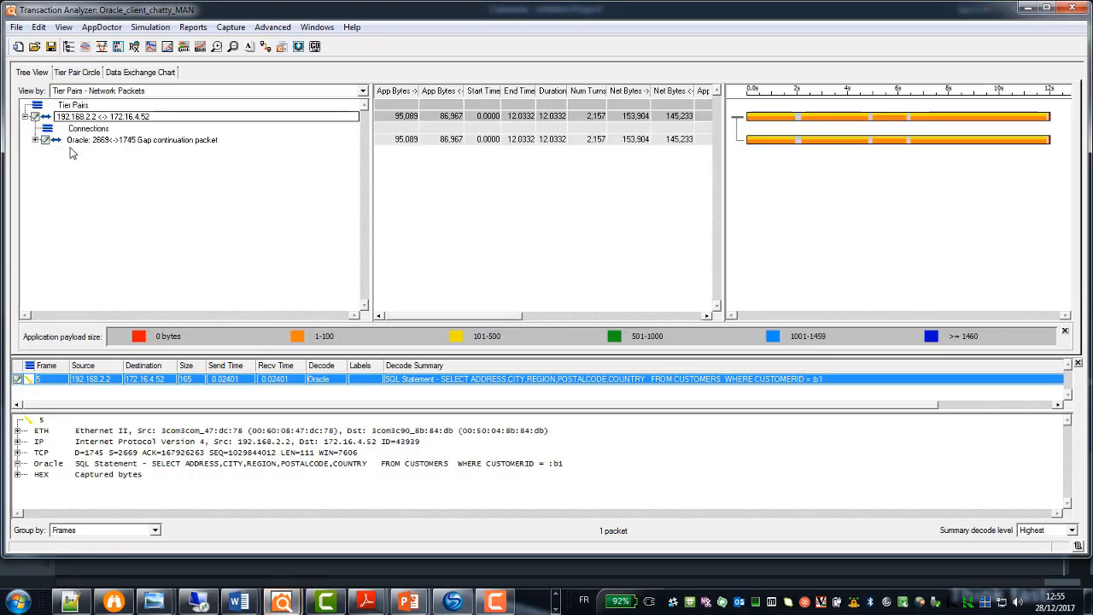
click(34, 140)
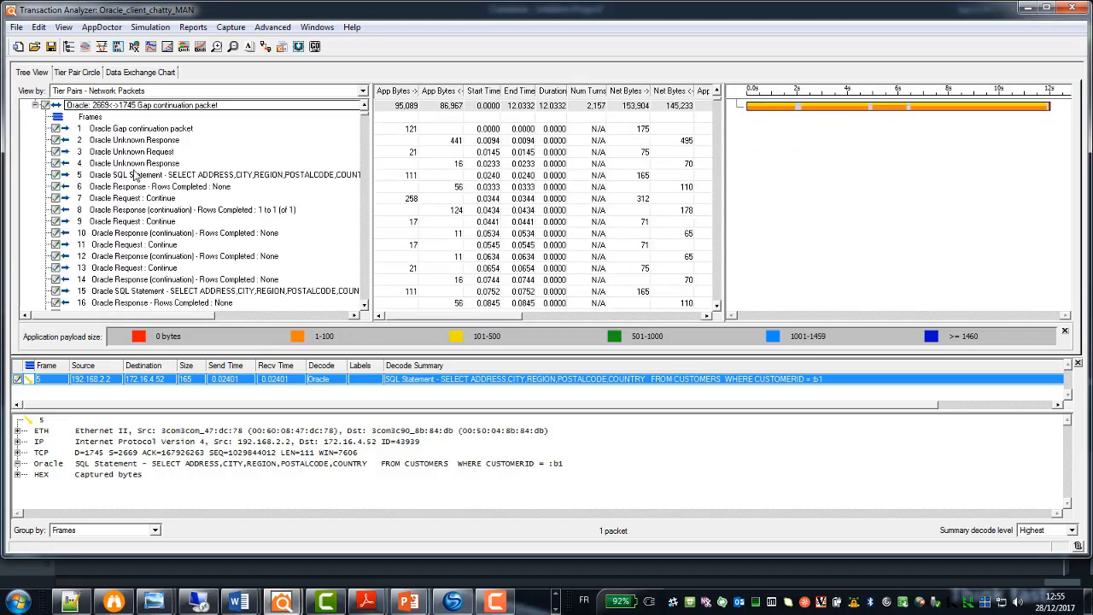
click(137, 129)
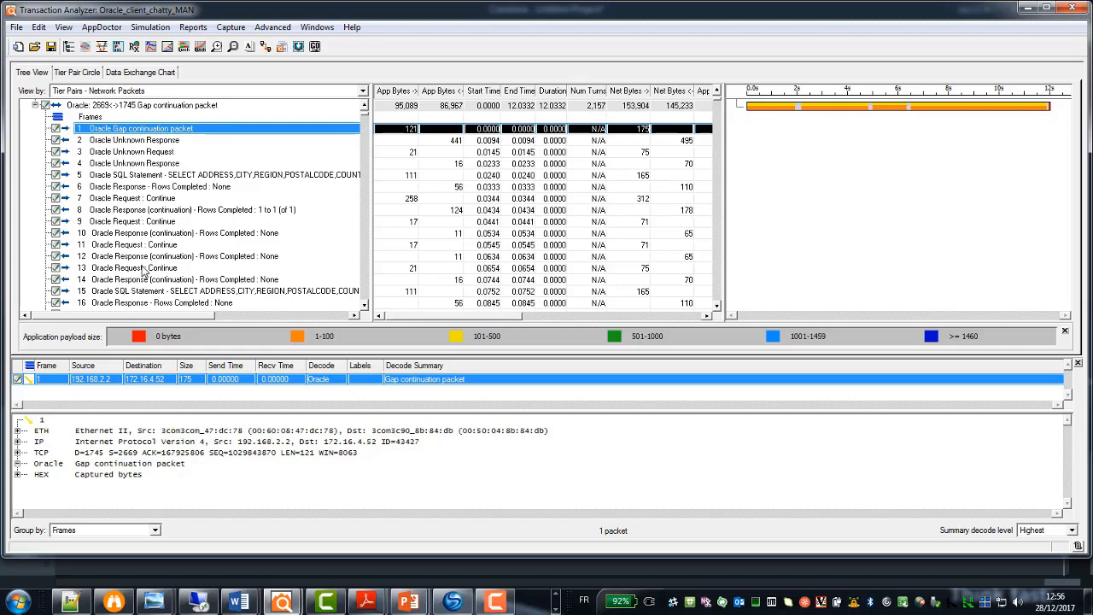
click(149, 176)
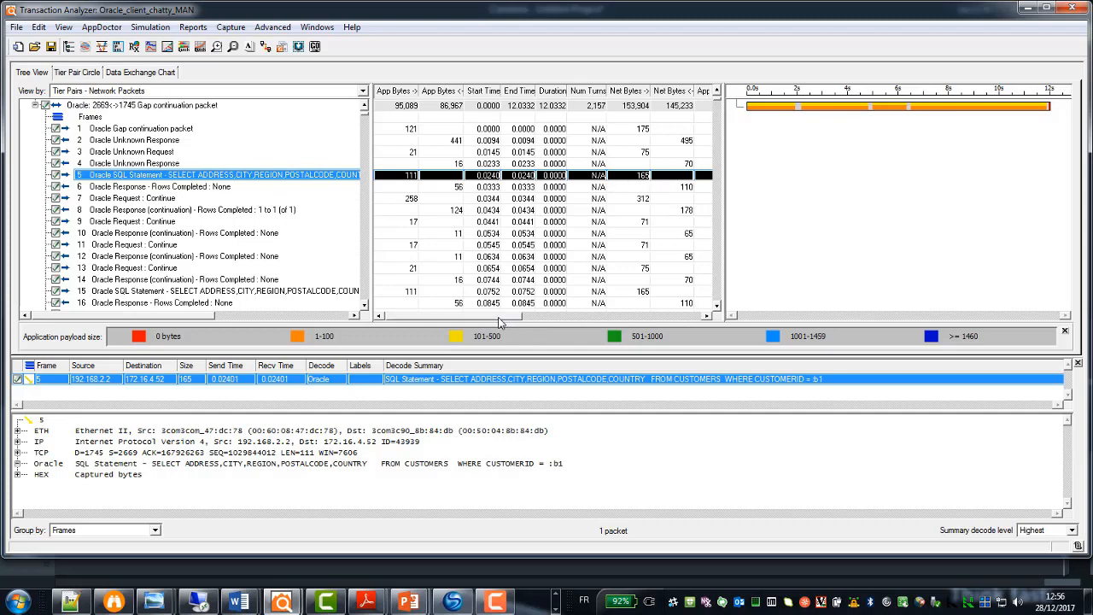
drag(501, 321, 474, 332)
Return the tree to Application Transactions and show the decoded frames of the first SQL Statement transaction.
click(134, 92)
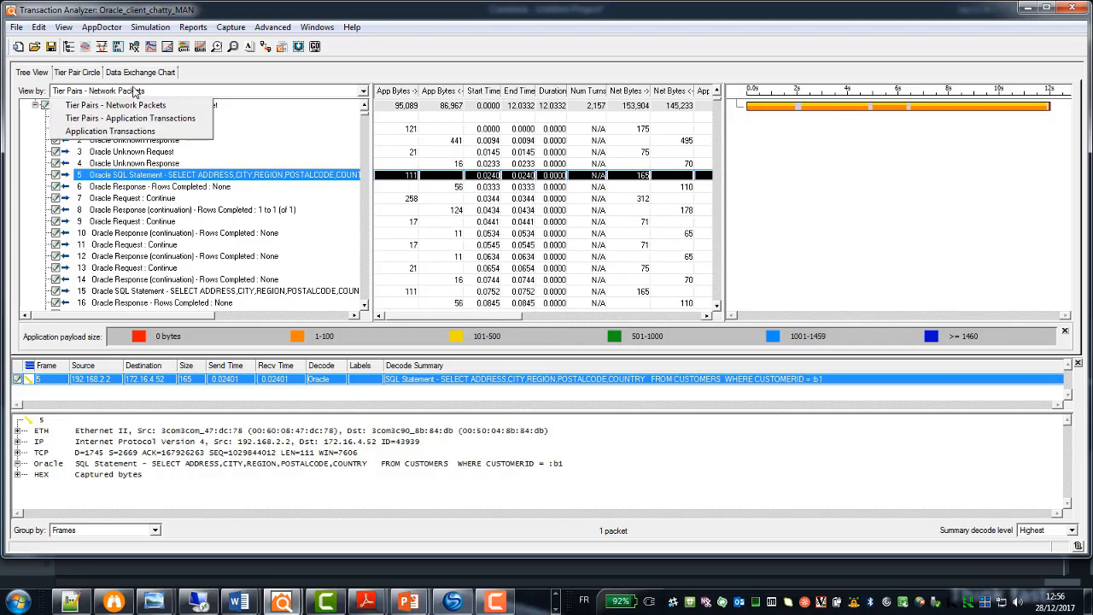
click(135, 132)
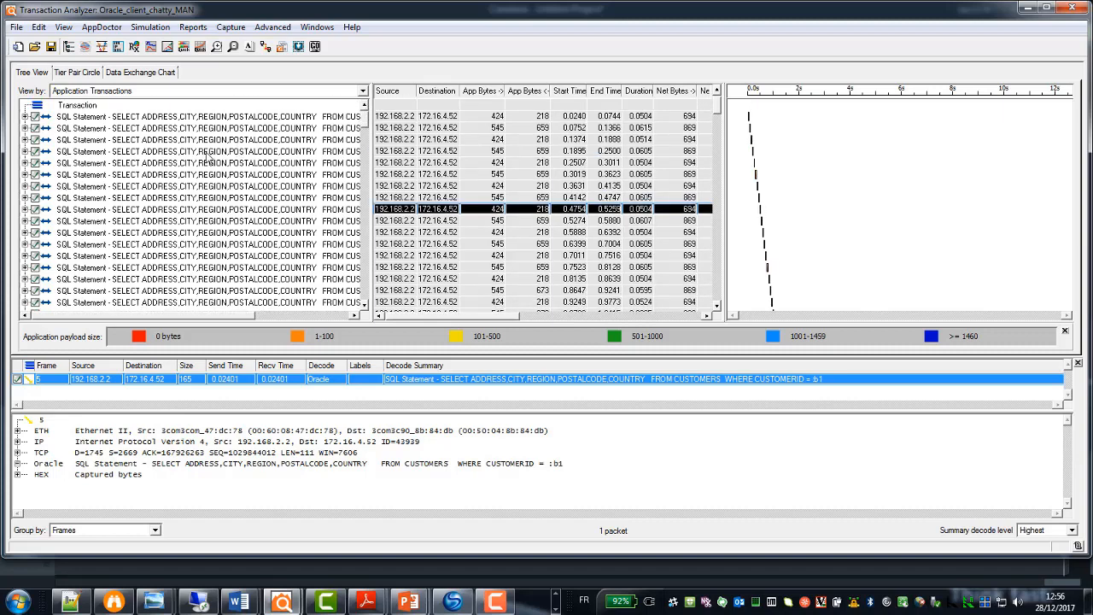
click(138, 118)
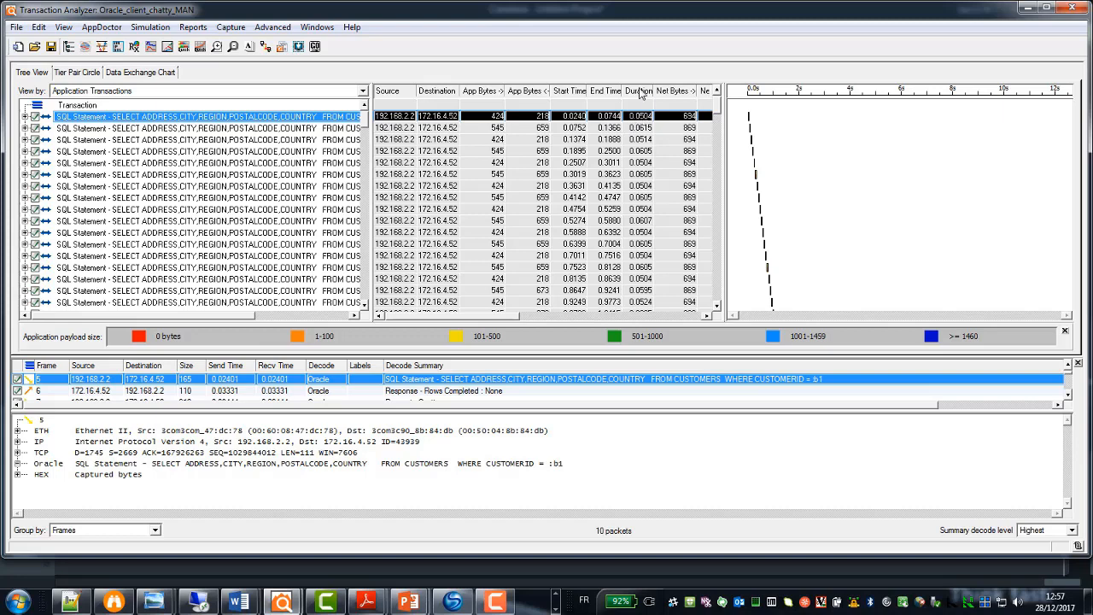
Sort the transactions by Duration in descending order, widen that column, inspect the longest transaction, and reverse the sort to ascending.
click(641, 92)
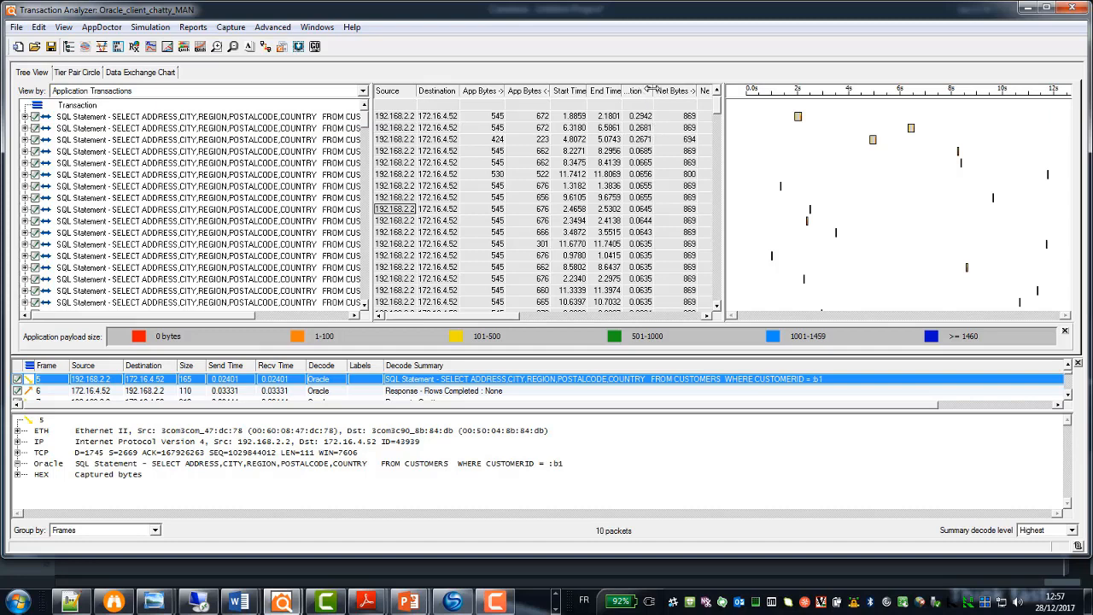
drag(652, 90, 669, 90)
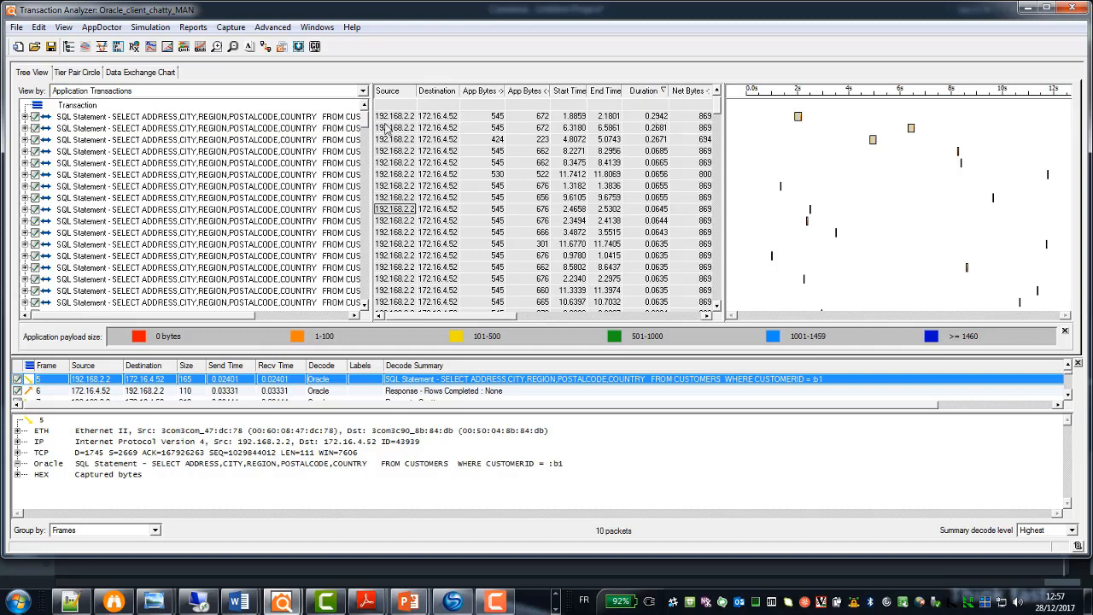
click(347, 117)
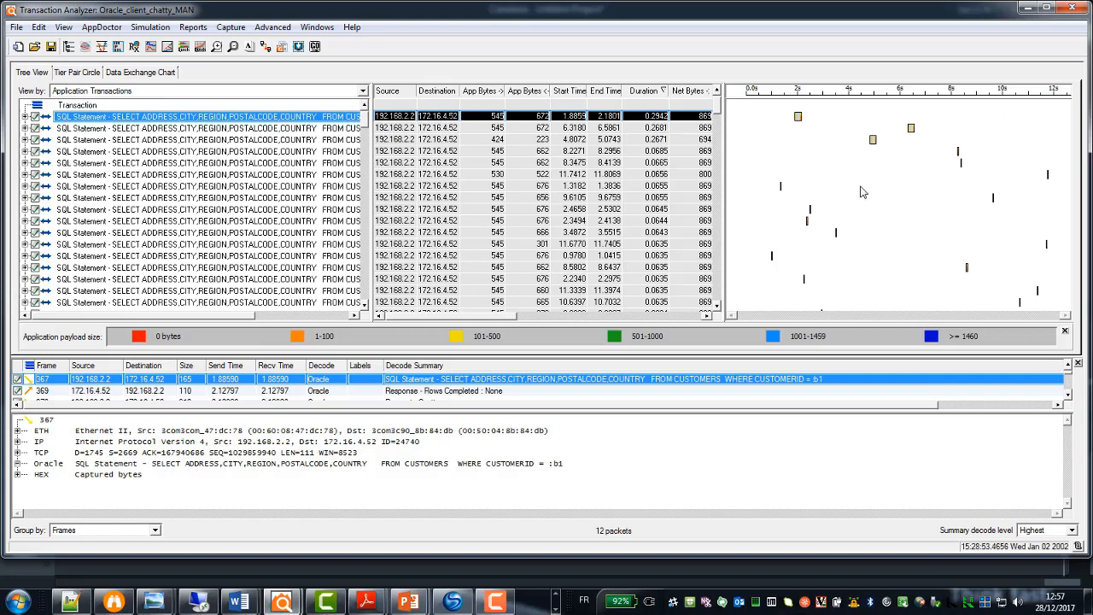
click(645, 92)
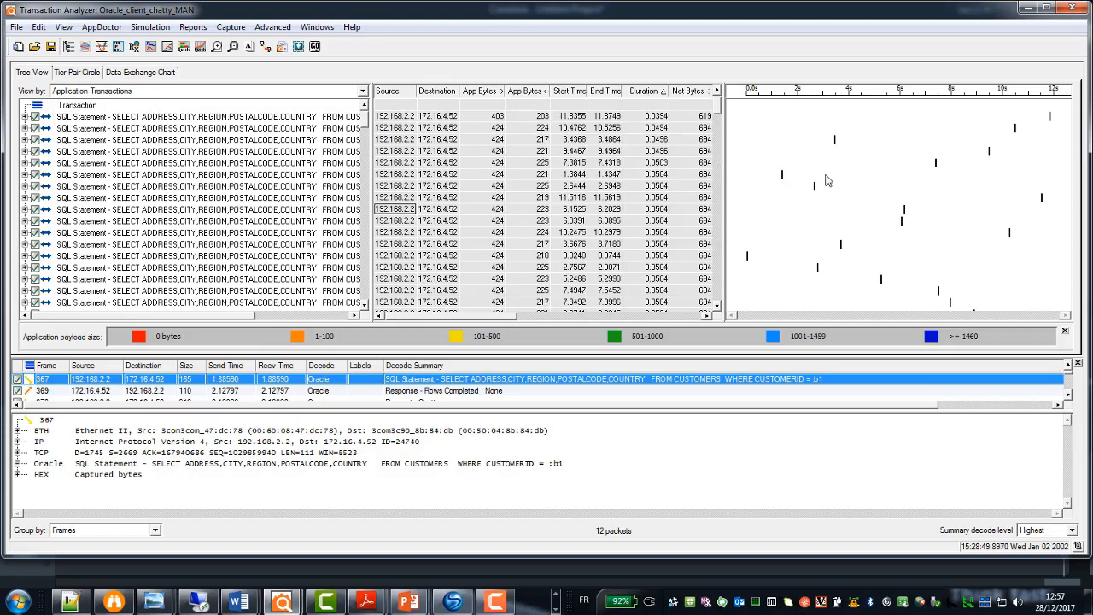
Sort the transactions by ascending Start Time and locate the longest one near 2 s on the timeline.
click(572, 92)
click(570, 91)
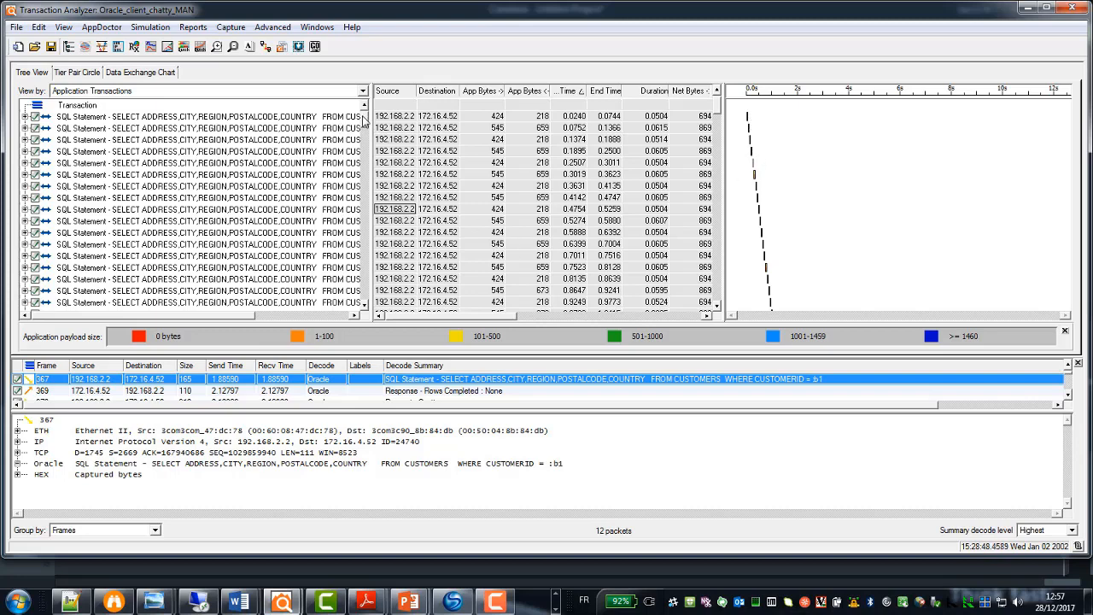
drag(365, 120, 397, 171)
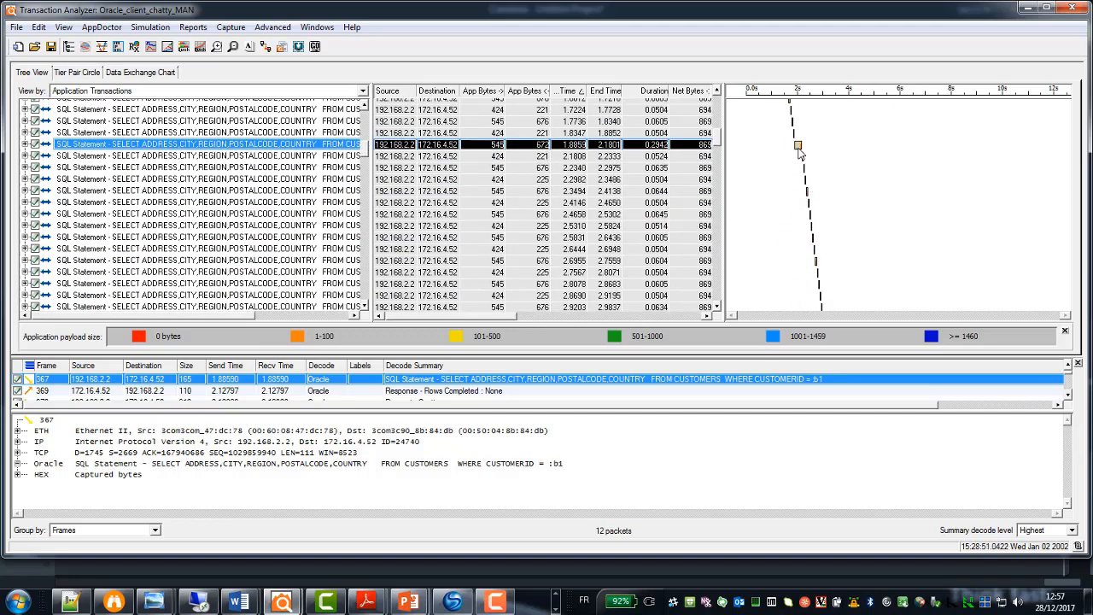
mouse_move(799, 151)
drag(721, 141, 720, 97)
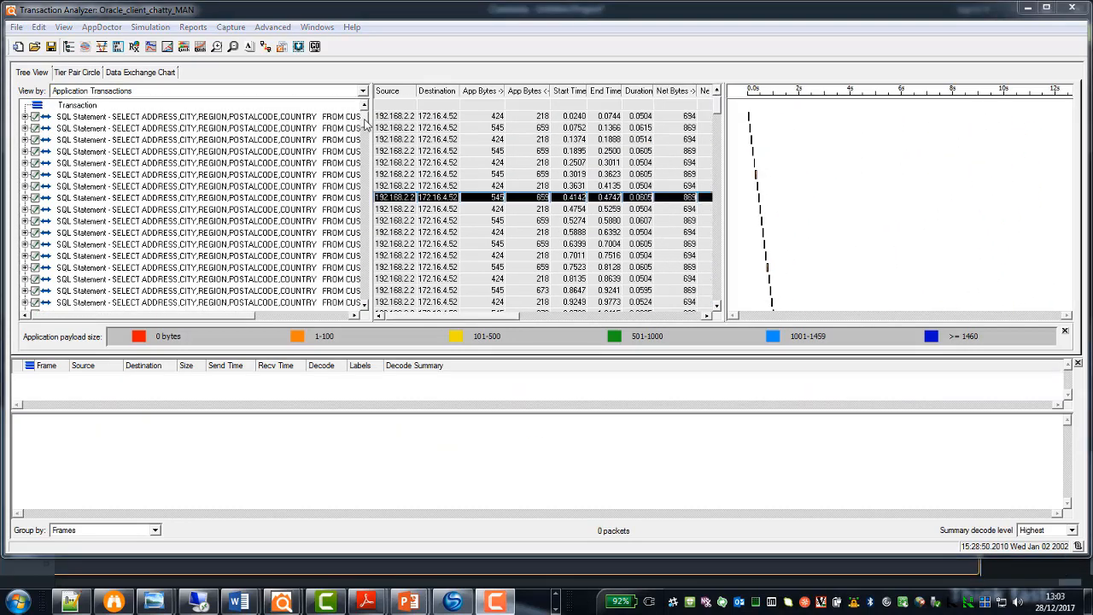
Examine the Tier Pair Circle with the Network Data (bytes) (directional) statistic and with Retransmissions.
click(88, 75)
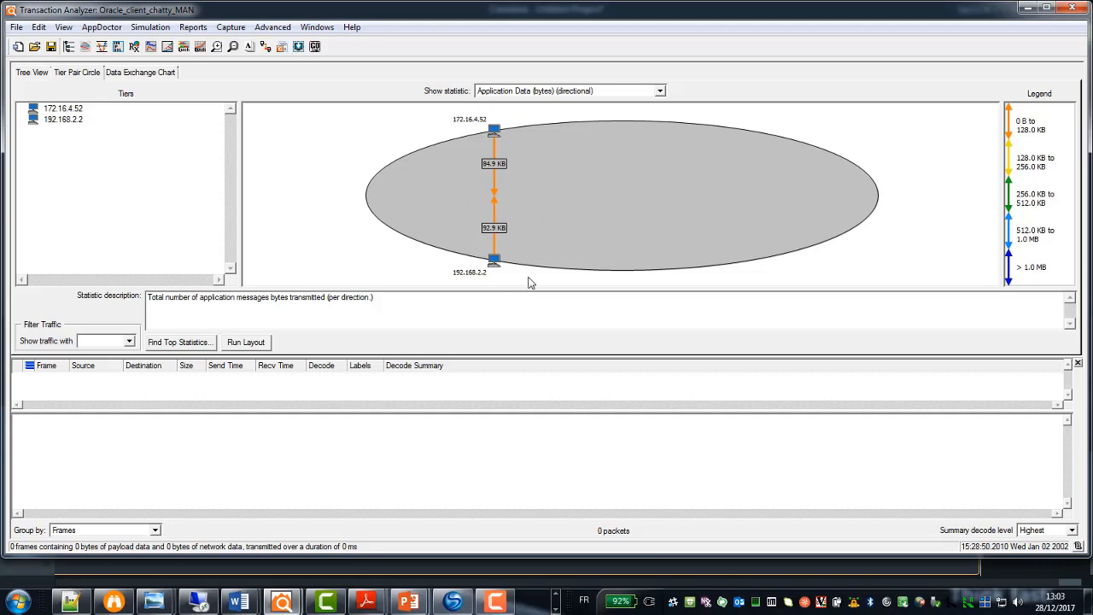
click(527, 92)
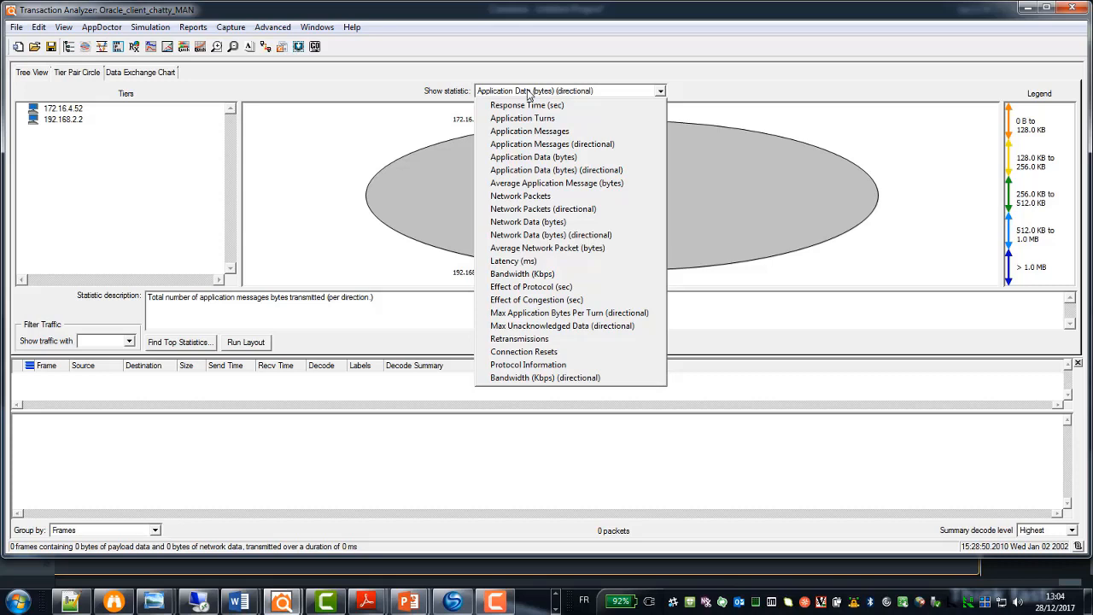
click(539, 237)
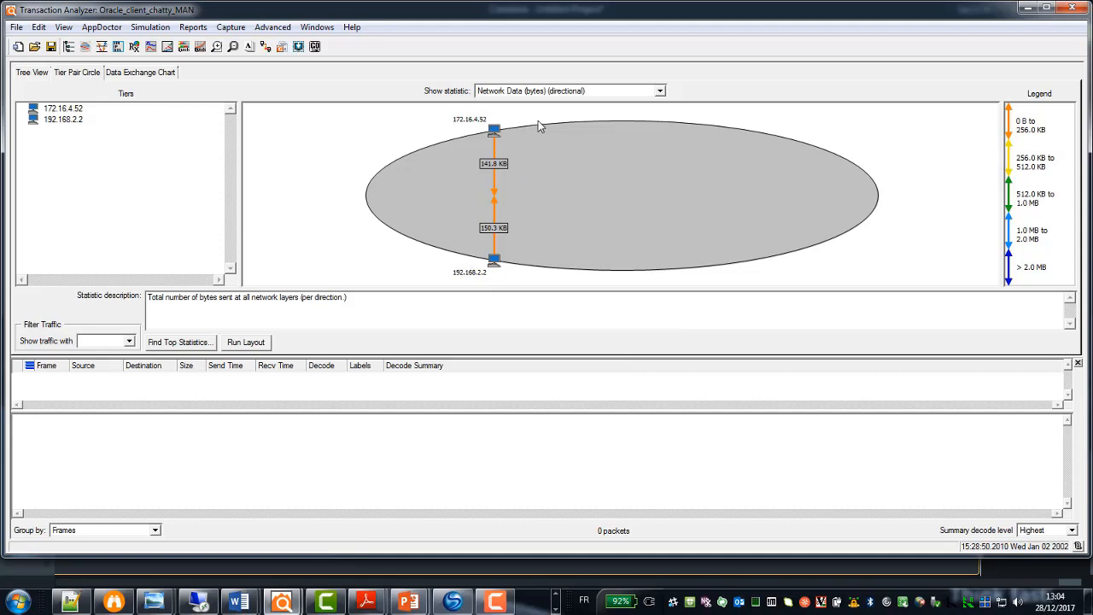
click(538, 92)
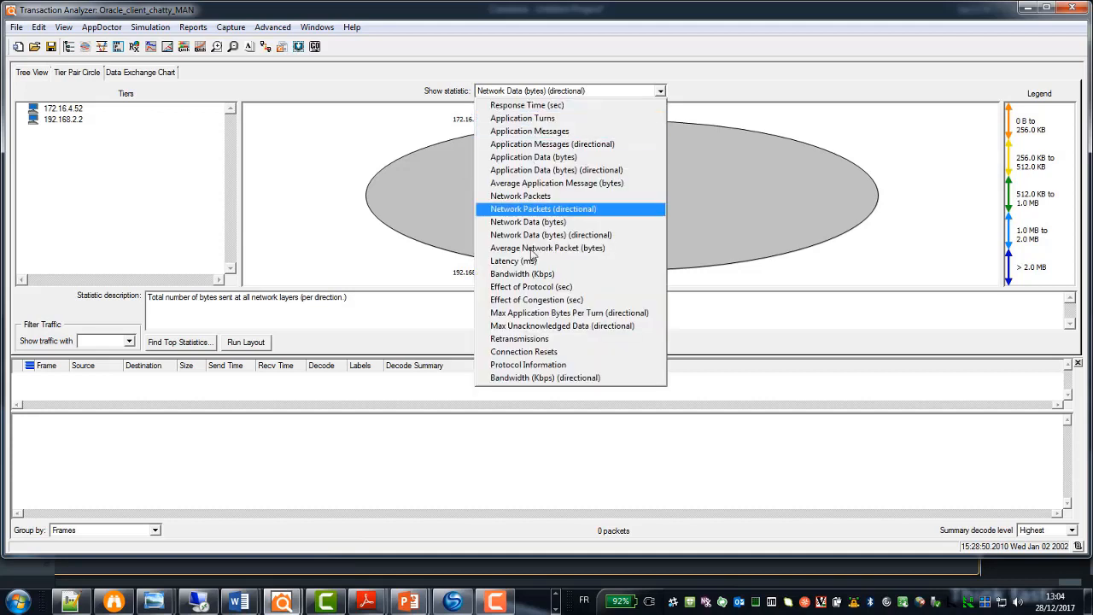
click(521, 339)
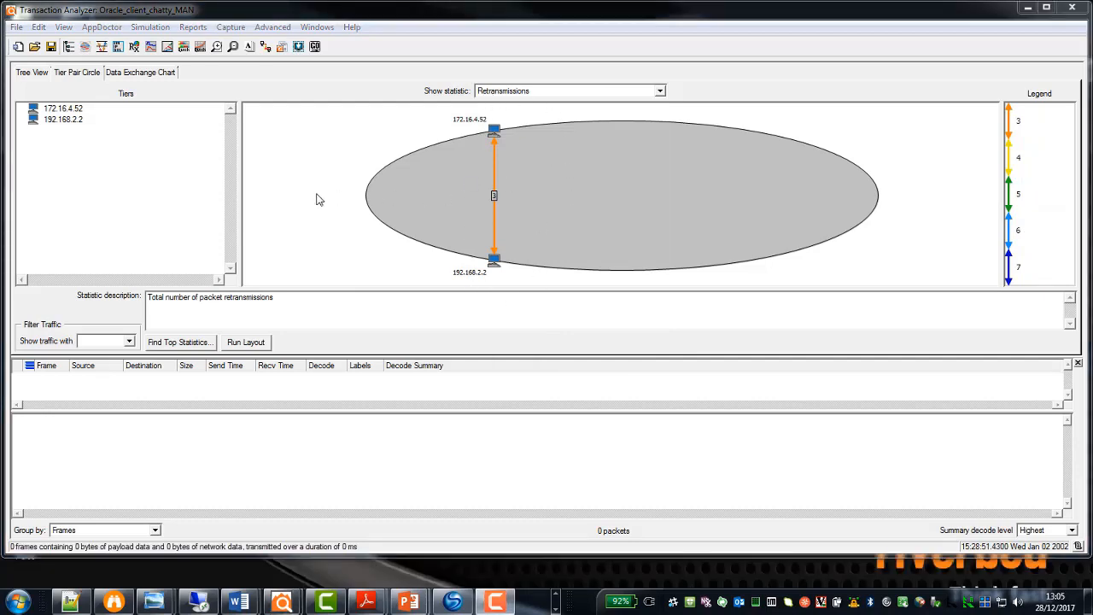
Examine the Application Message Chart in the Data Exchange Chart and review the available chart display choices.
click(143, 76)
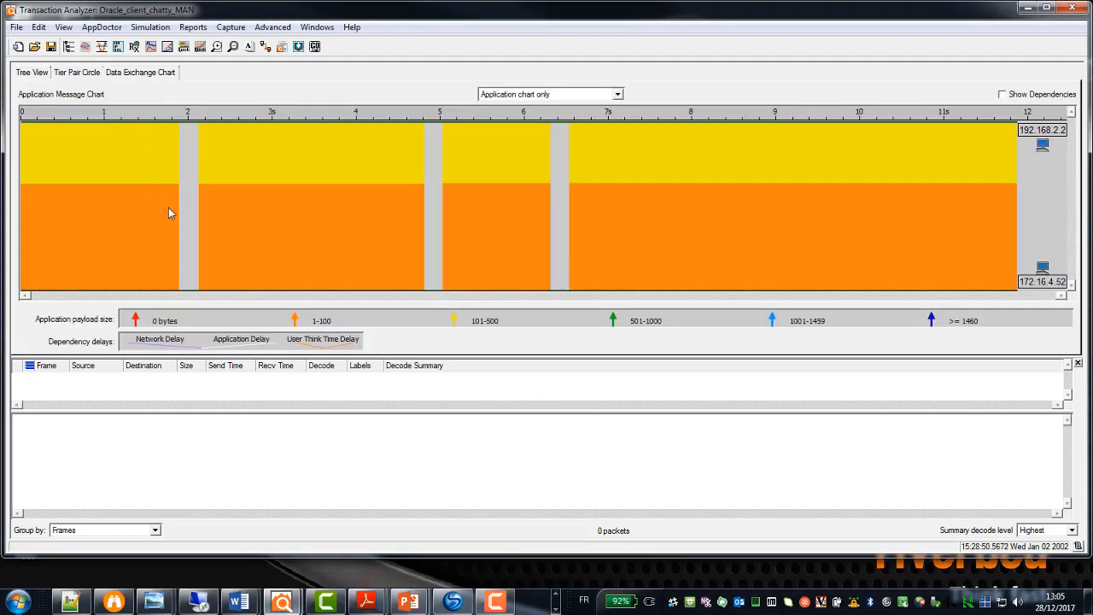
mouse_move(204, 224)
click(617, 95)
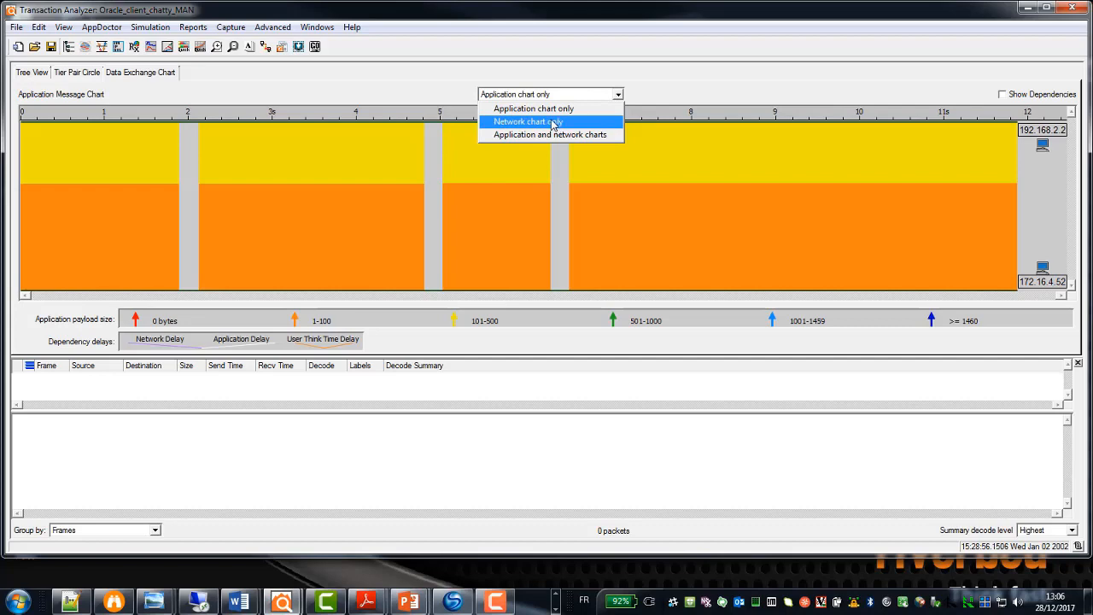
Review the grouping choices of the Tree View and the chart display choices of the Data Exchange Chart.
click(34, 73)
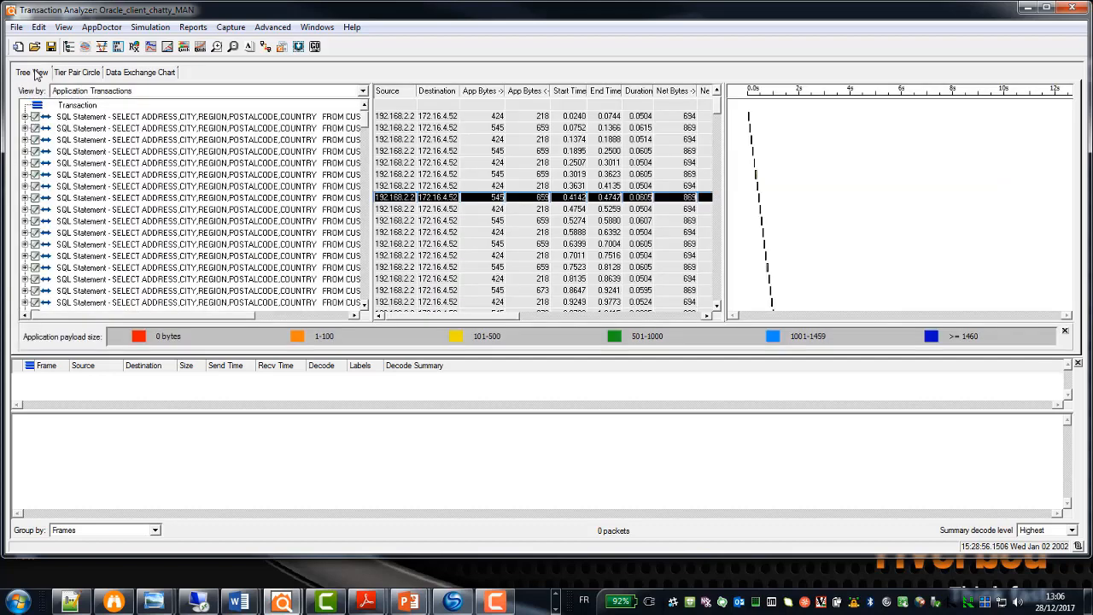
click(97, 91)
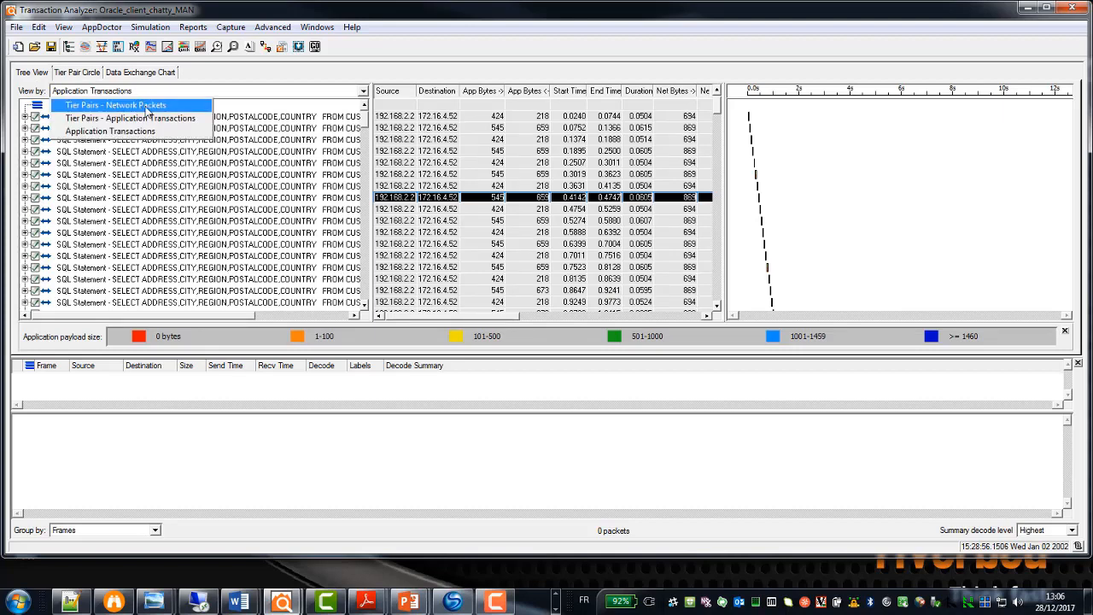
click(144, 74)
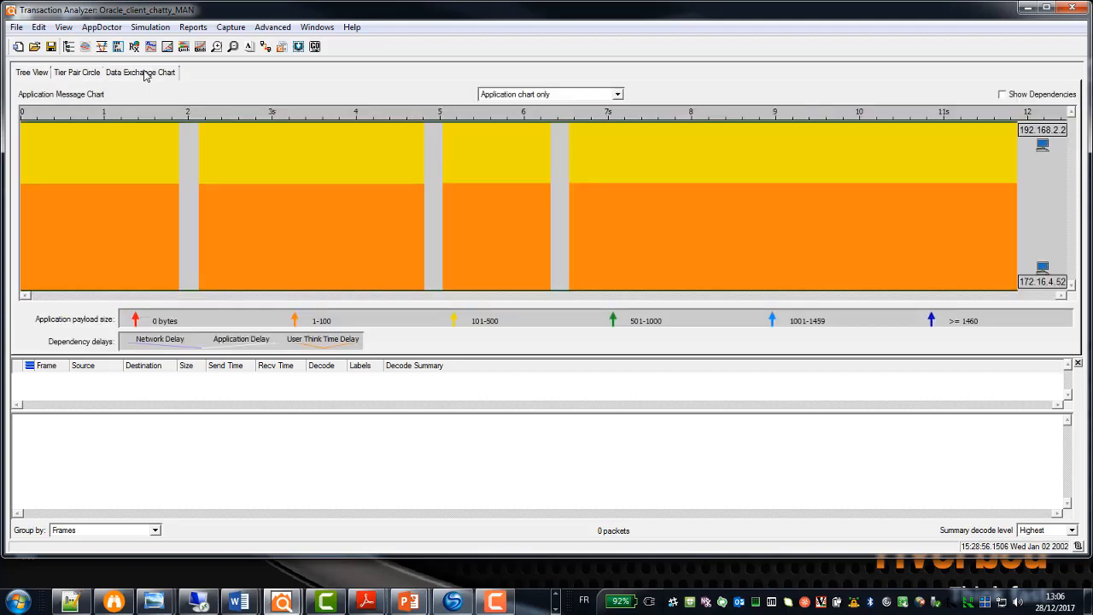
click(524, 99)
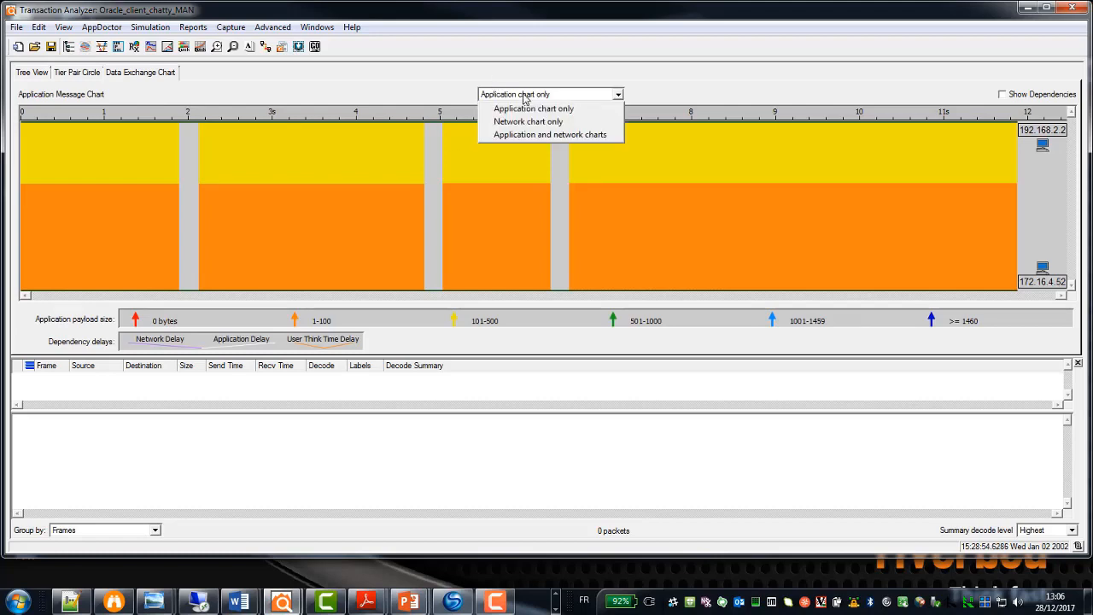
click(193, 149)
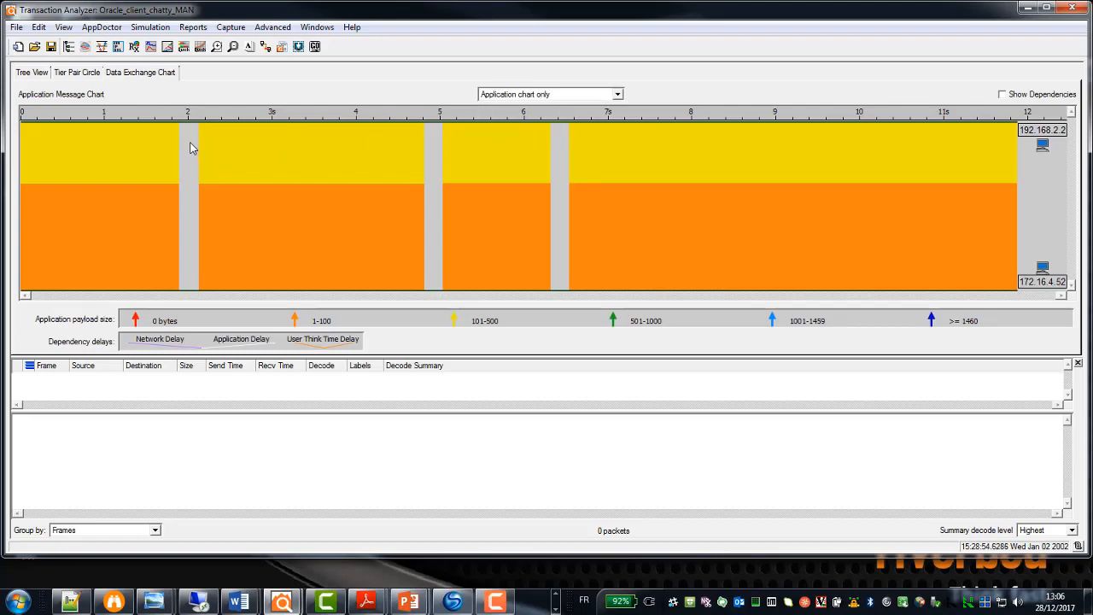
Zoom into the Application Message Chart between about 1.18 and 1.4 s and inspect the decode of the message near 1.196 s.
right_click(191, 145)
click(236, 211)
drag(122, 213, 141, 297)
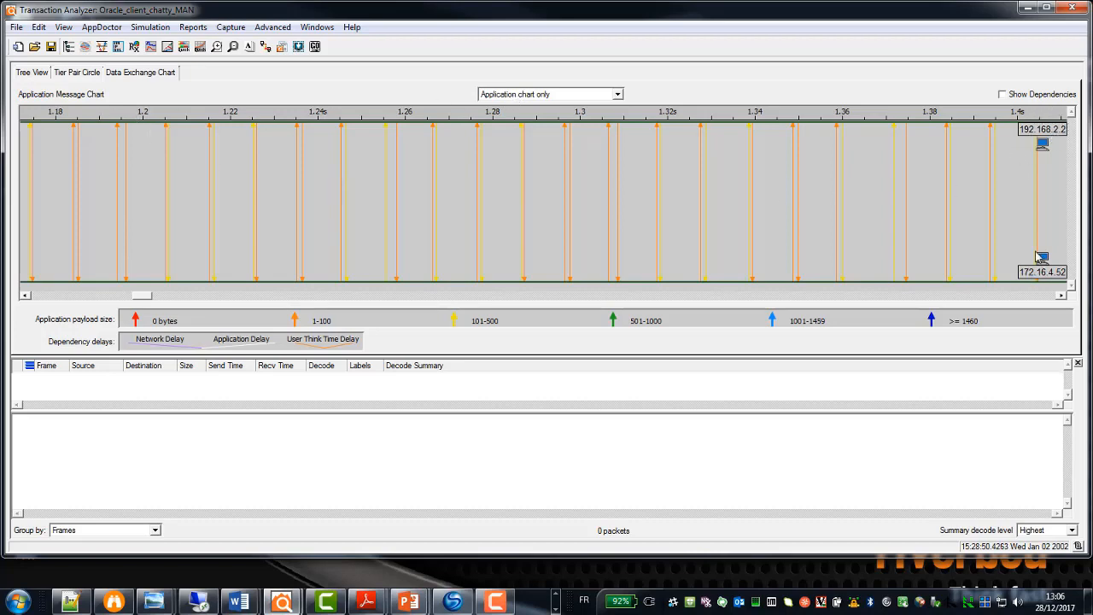
click(127, 199)
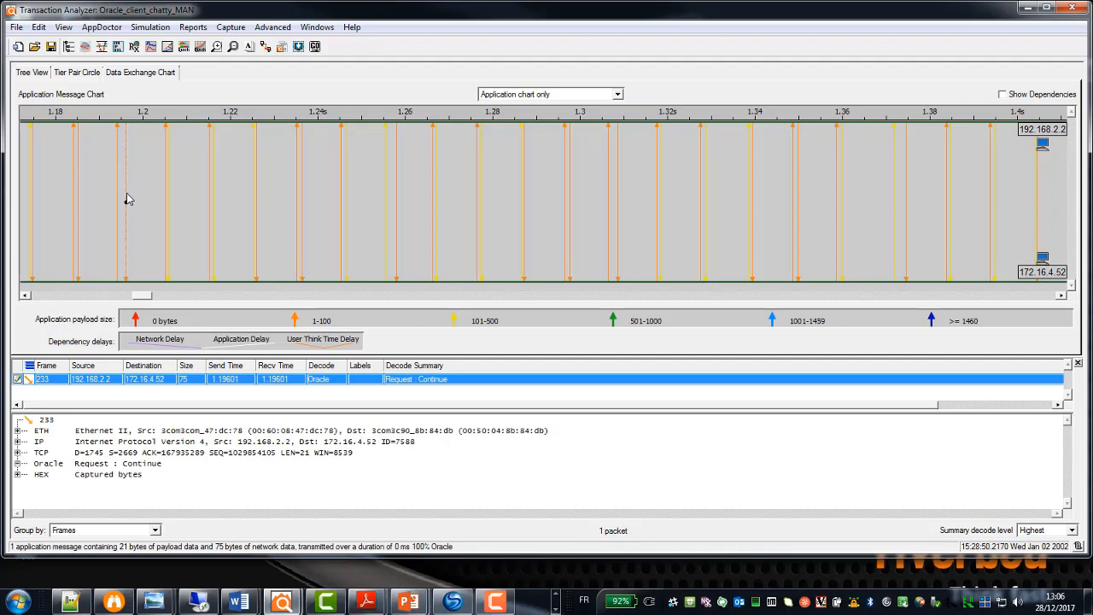
mouse_move(126, 199)
click(143, 167)
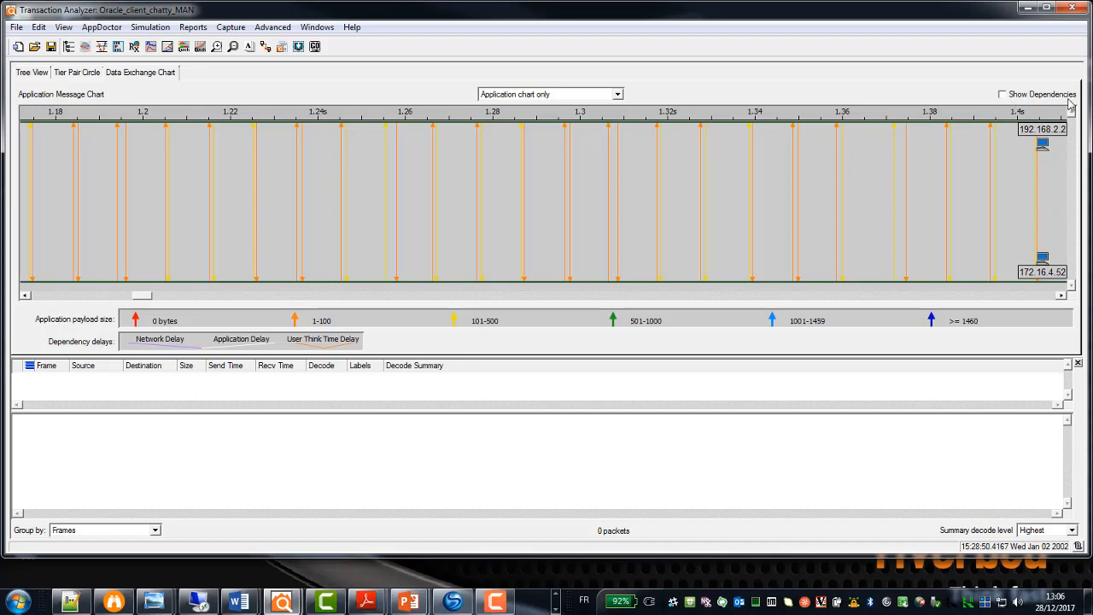
Show dependencies in the Application Message Chart and compare it with the Network chart only display, returning to Application chart only.
click(1002, 94)
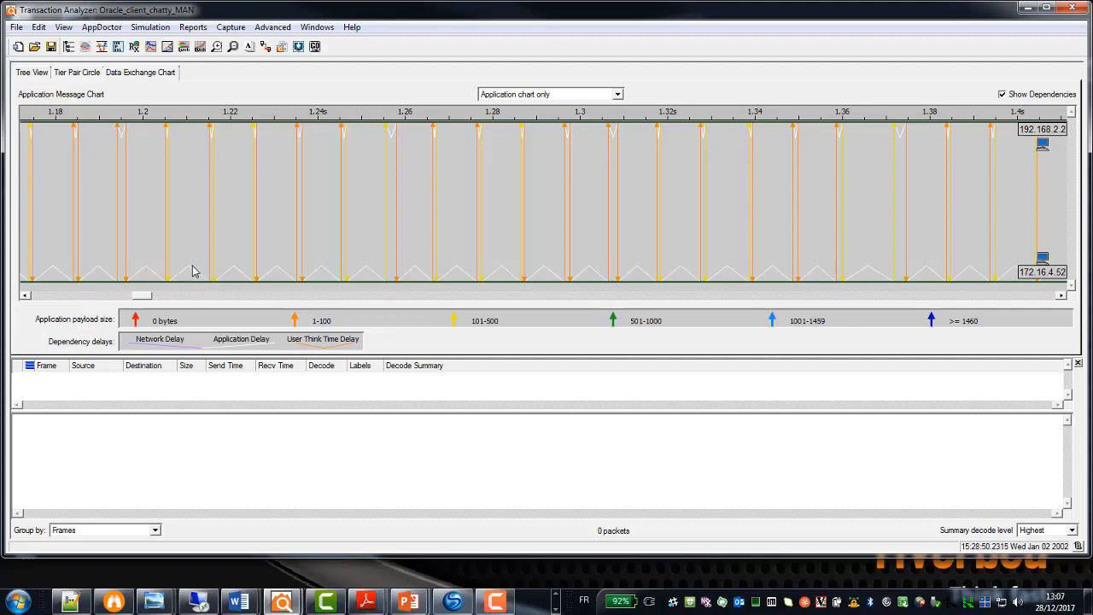
mouse_move(203, 284)
click(527, 95)
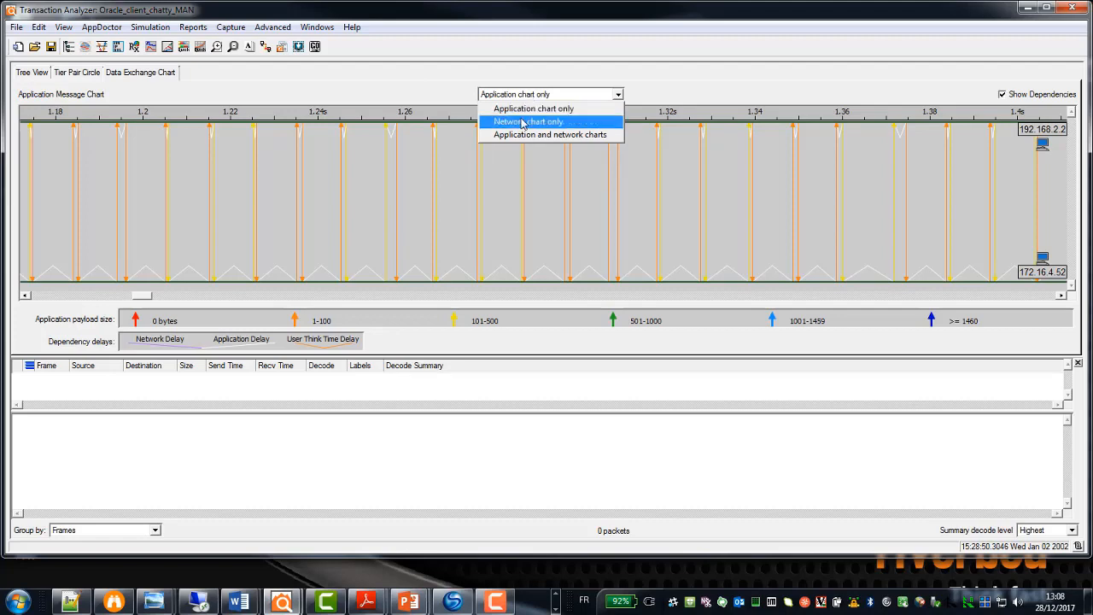
click(523, 122)
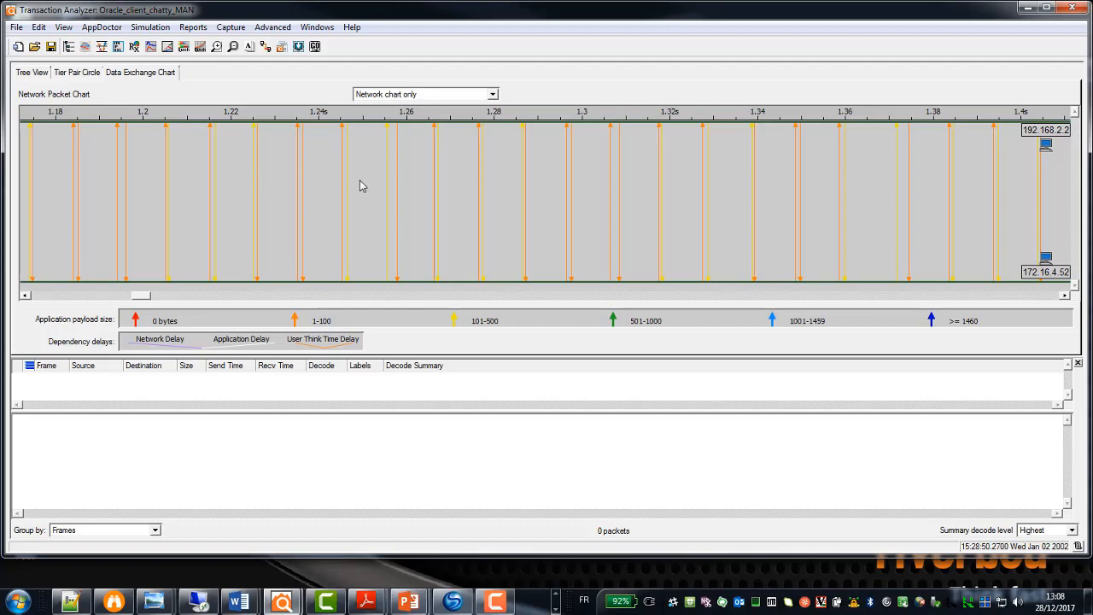
click(429, 95)
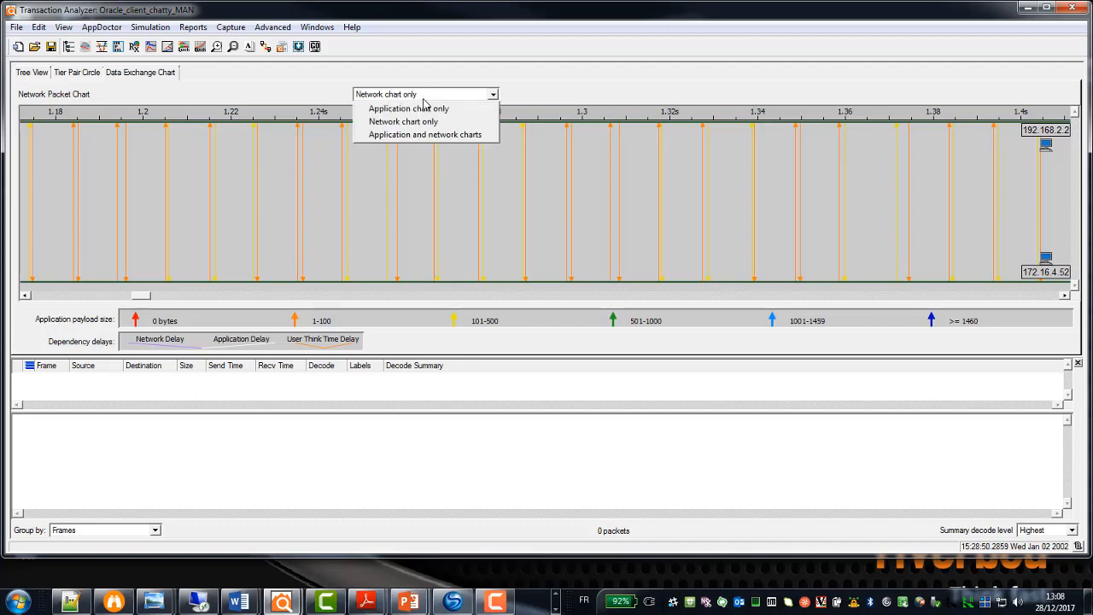
click(419, 106)
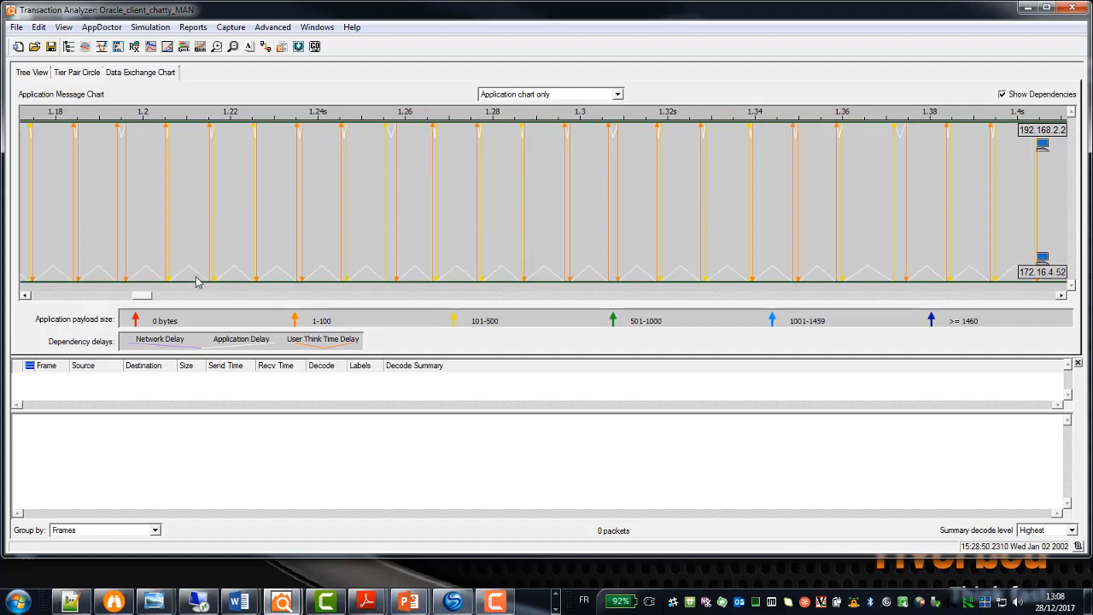
click(796, 162)
click(813, 172)
click(525, 98)
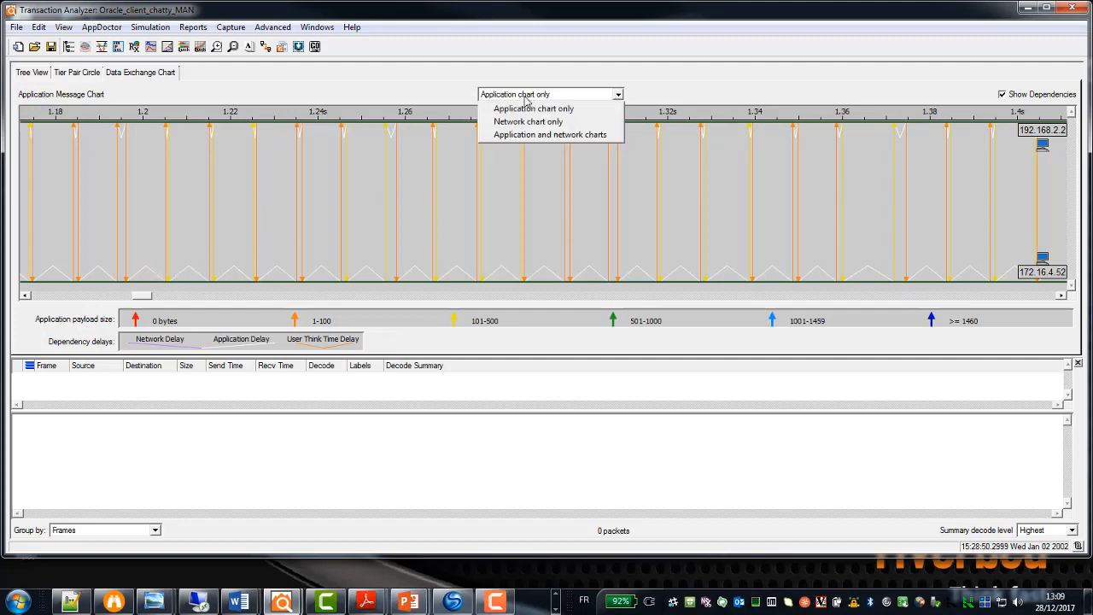
click(311, 161)
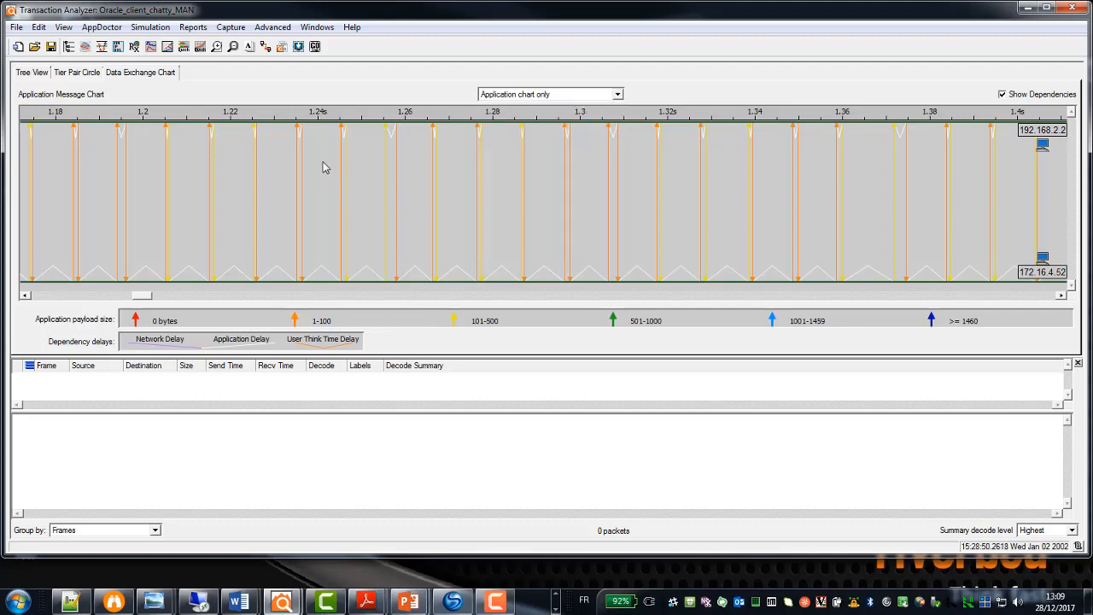
Examine AppDoctor's Summary of Delays for the trace and open its Refine Network Effects settings.
click(134, 47)
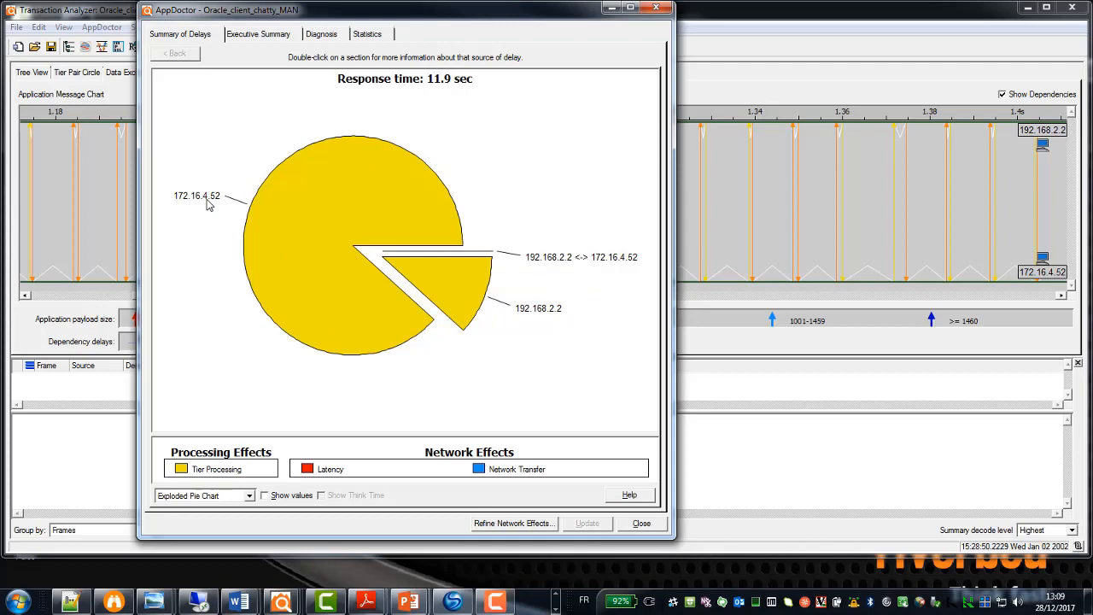
mouse_move(208, 205)
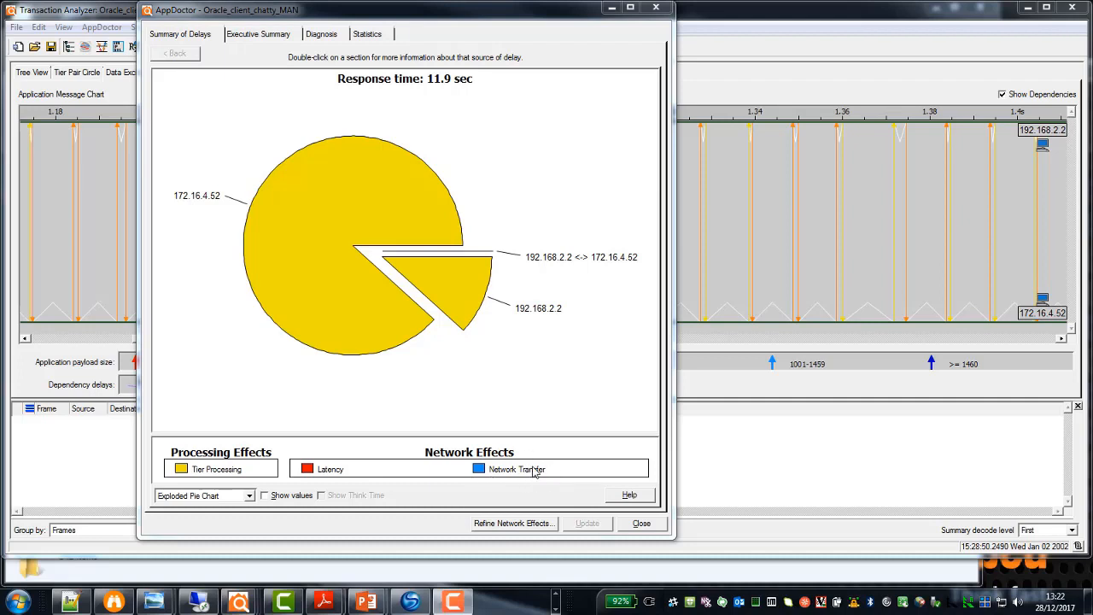
click(515, 524)
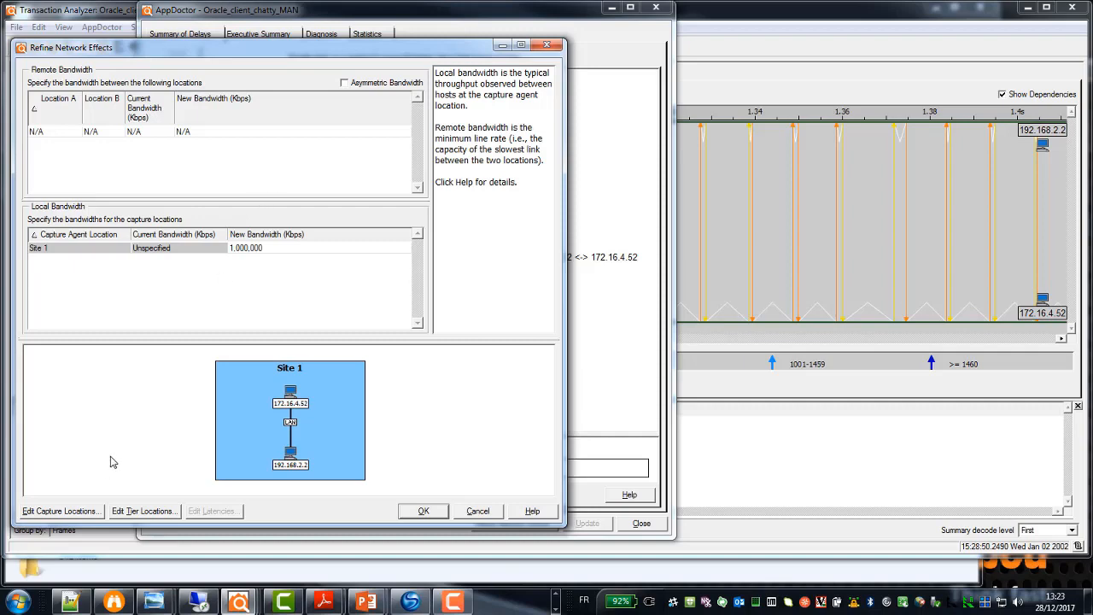
Edit the tier locations so that 172.16.4.52 is at Site 1 and 192.168.2.2 is at Site 2.
click(131, 512)
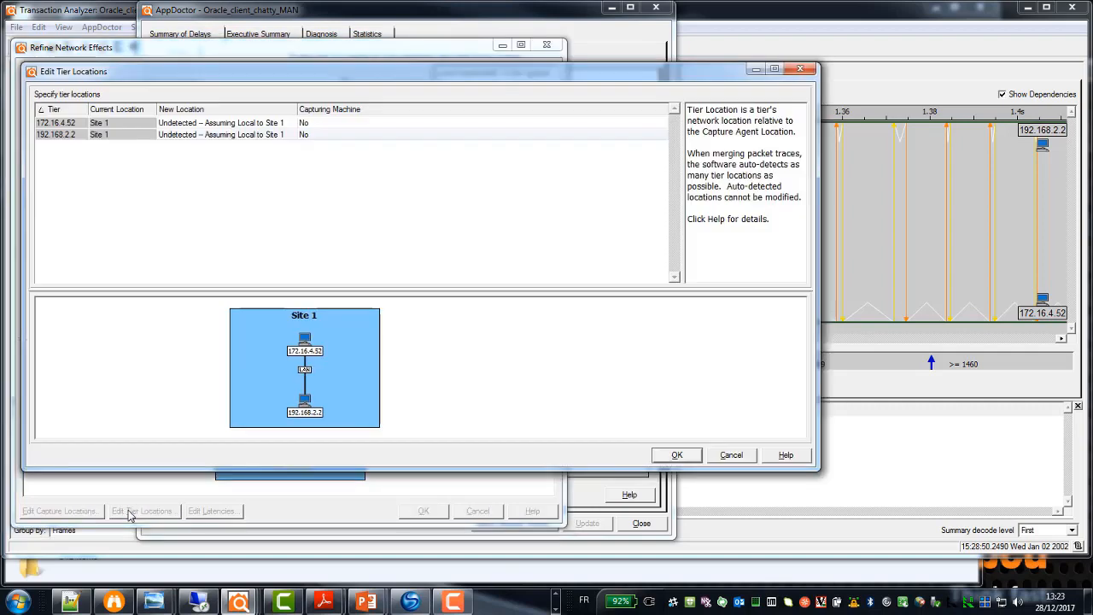
click(213, 124)
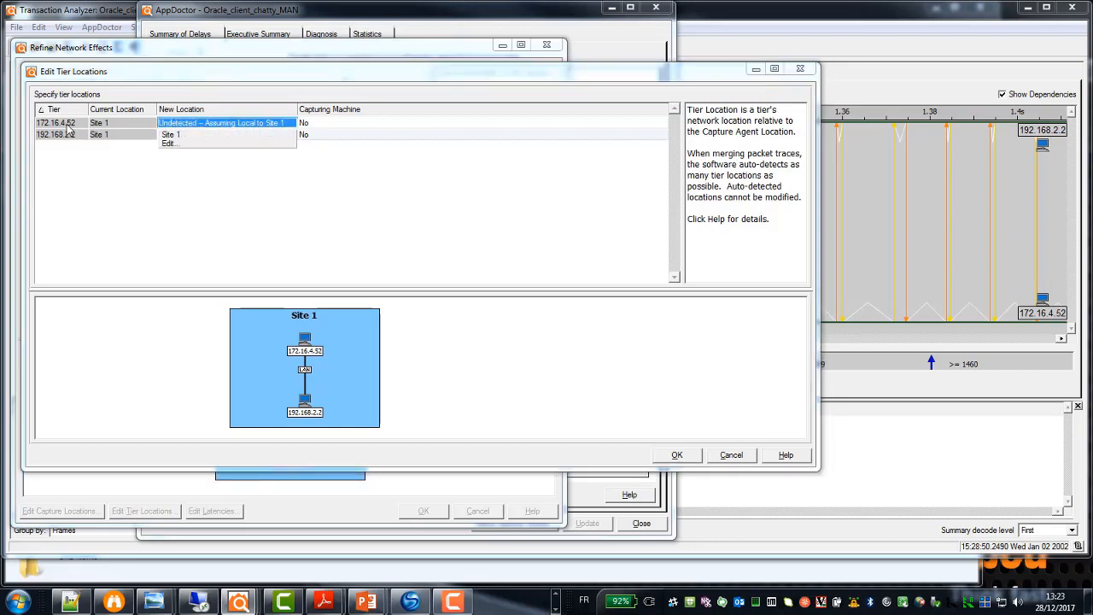
click(171, 134)
click(213, 134)
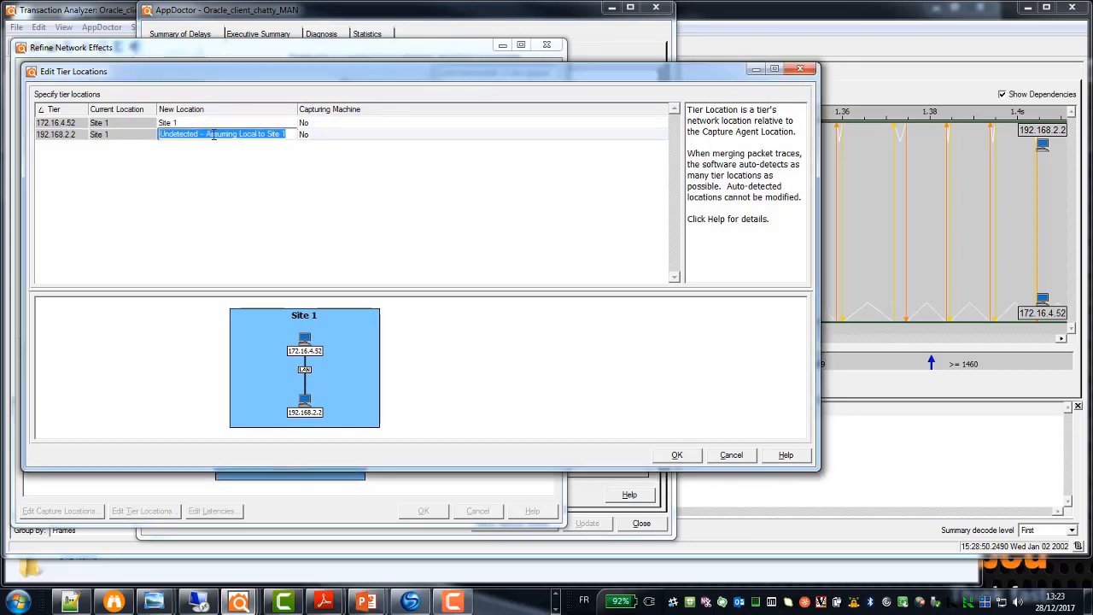
text(Site)
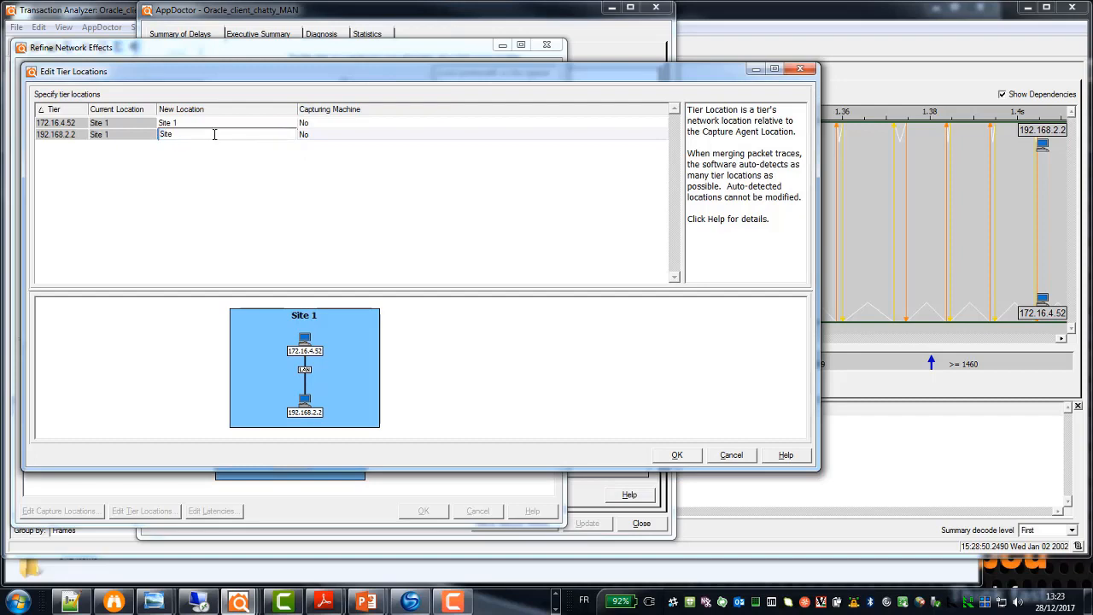
text( 2)
click(237, 174)
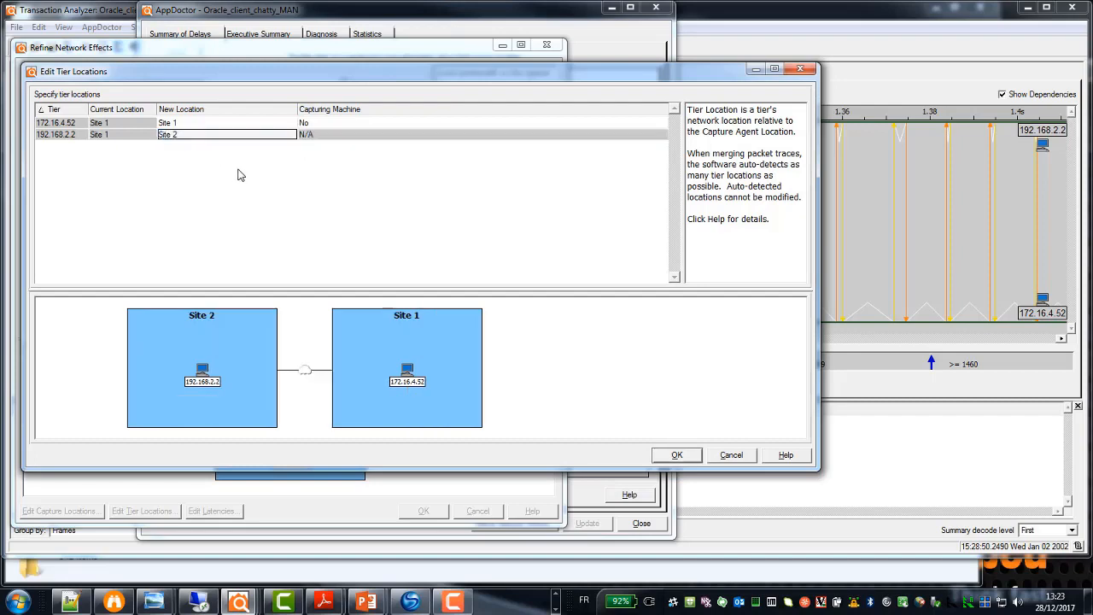
Mark tier 172.16.4.52 as the capturing machine and accept the tier locations.
click(315, 126)
click(316, 134)
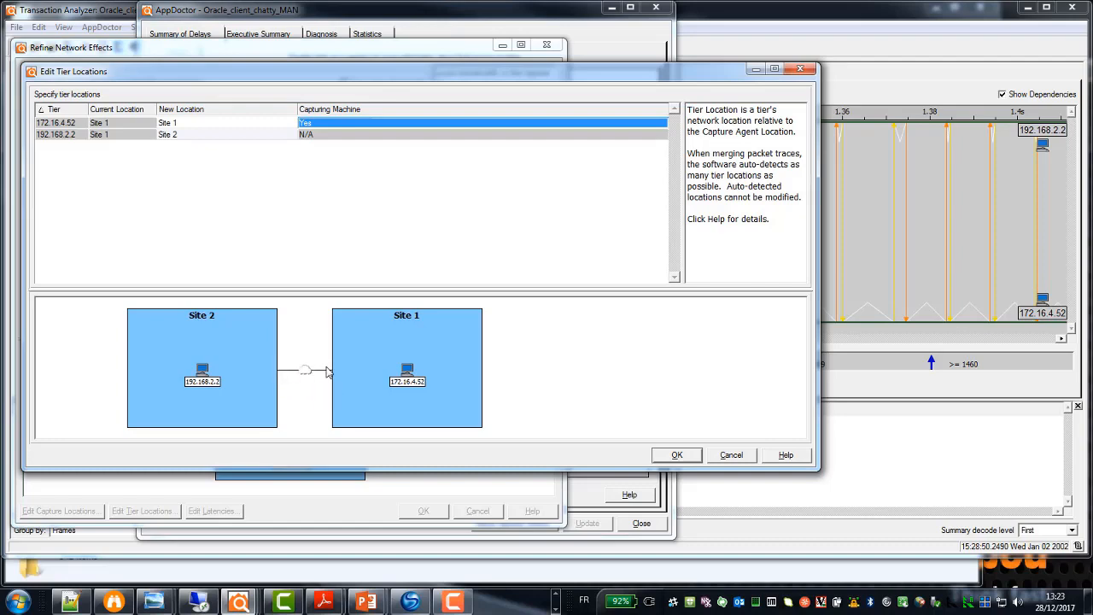
click(669, 459)
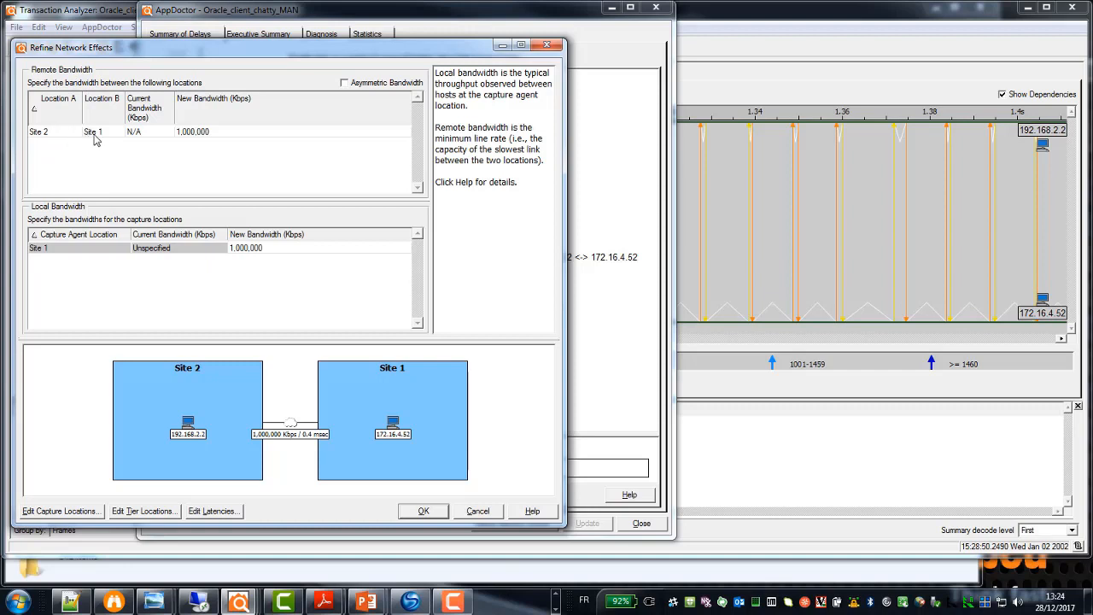
Set the remote bandwidth between Site 2 and Site 1 to 10 Mbps and the latency to 1.0 ms, and apply the refined network effects.
click(205, 137)
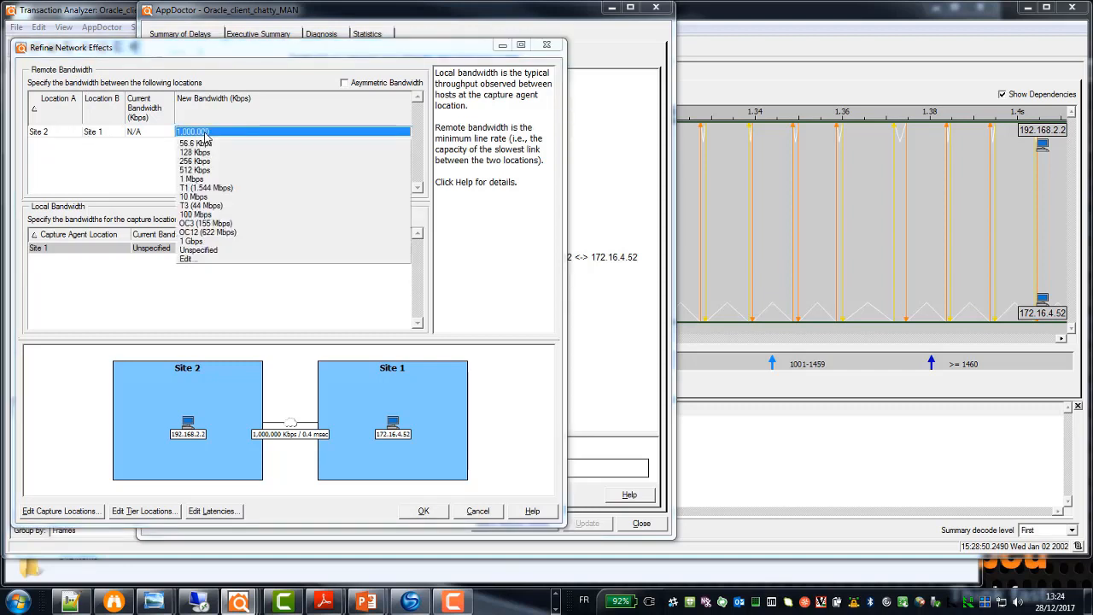
click(203, 201)
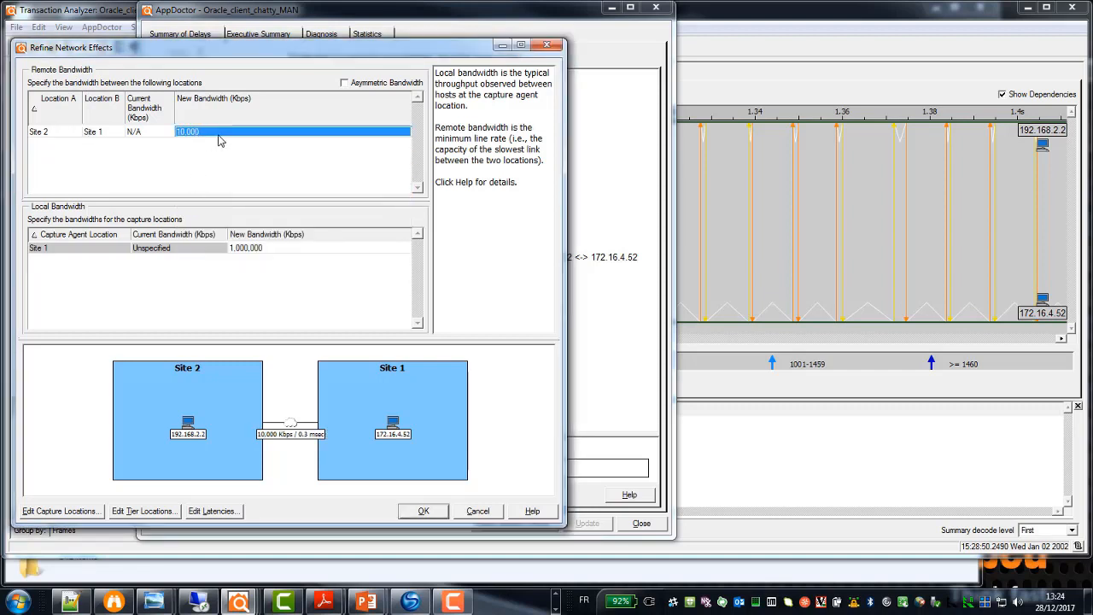
click(223, 512)
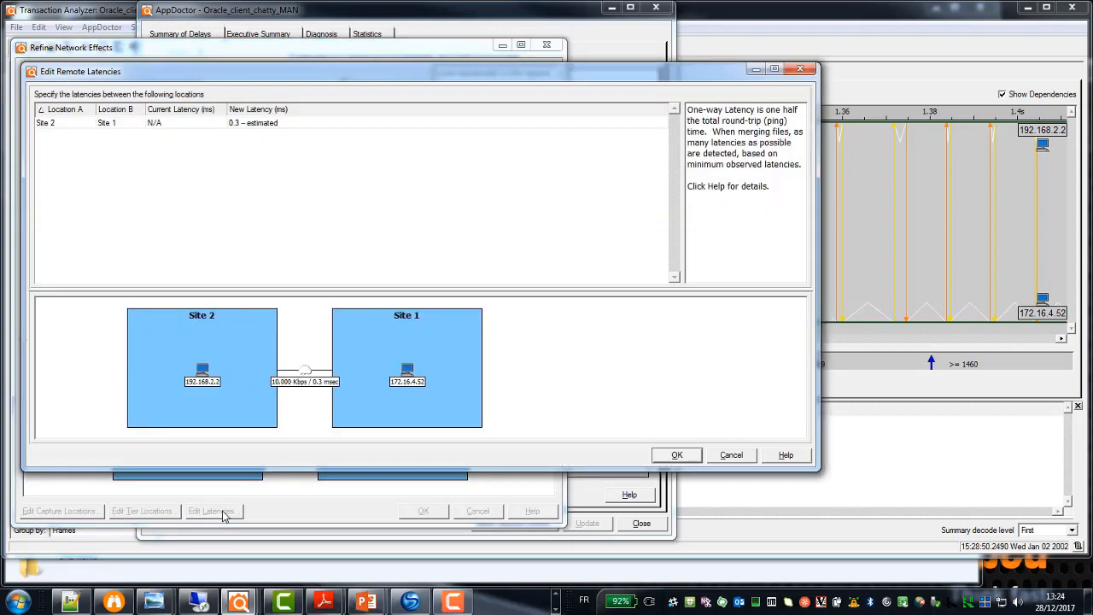
click(247, 126)
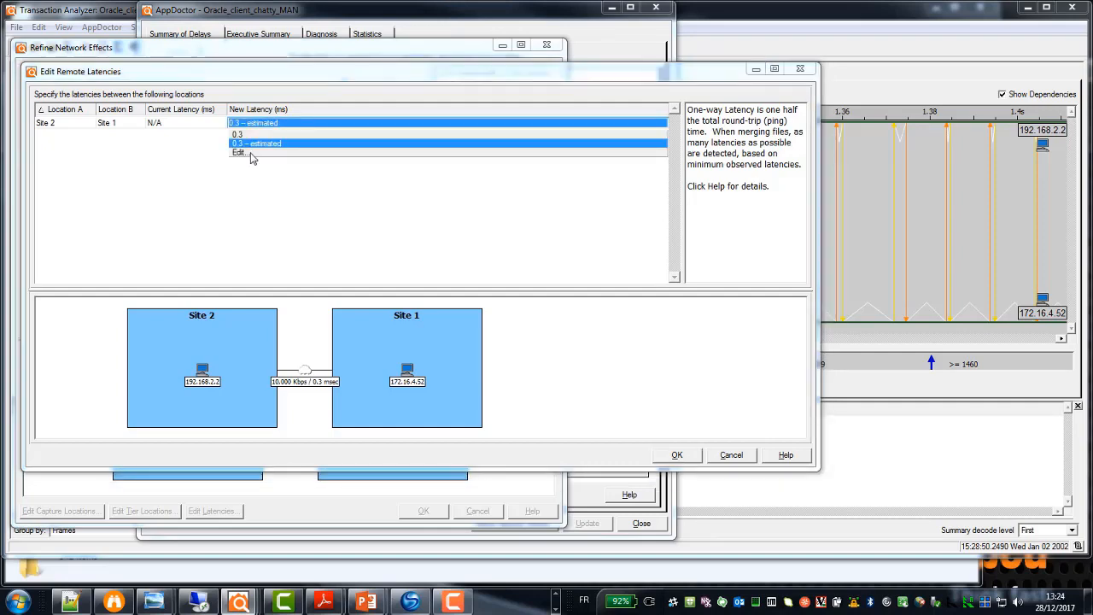
click(251, 156)
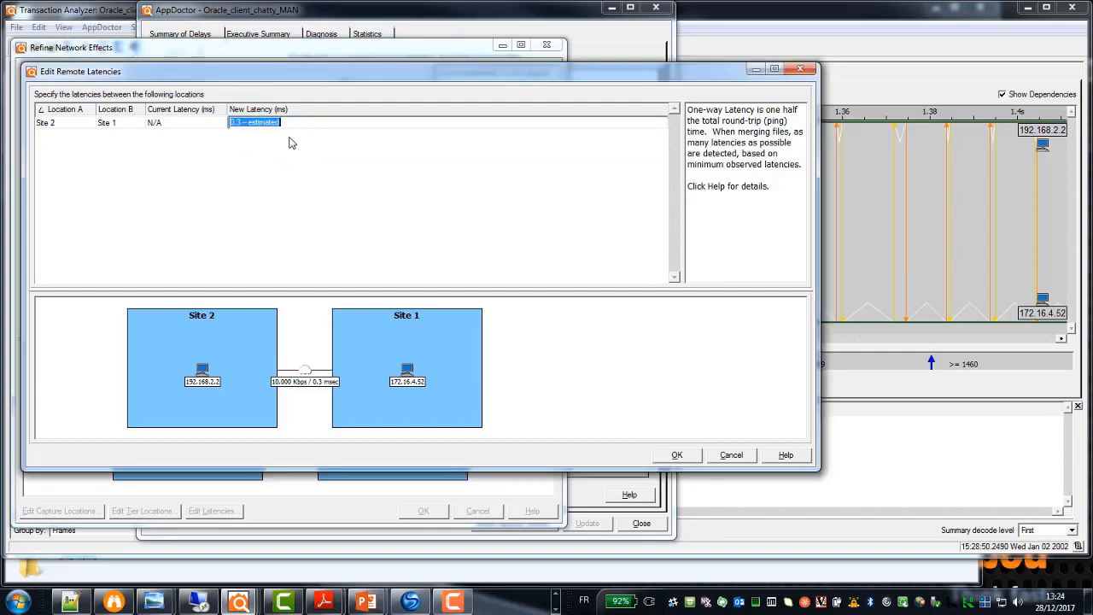
text(1.0)
key(Return)
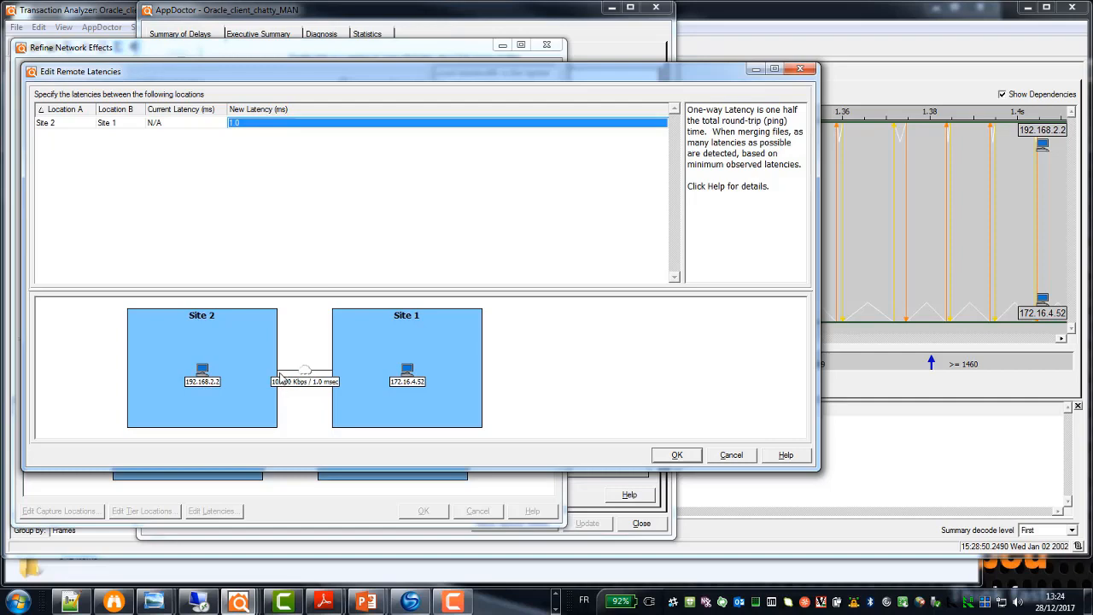
mouse_move(327, 377)
mouse_move(280, 376)
mouse_move(384, 375)
click(679, 455)
click(418, 513)
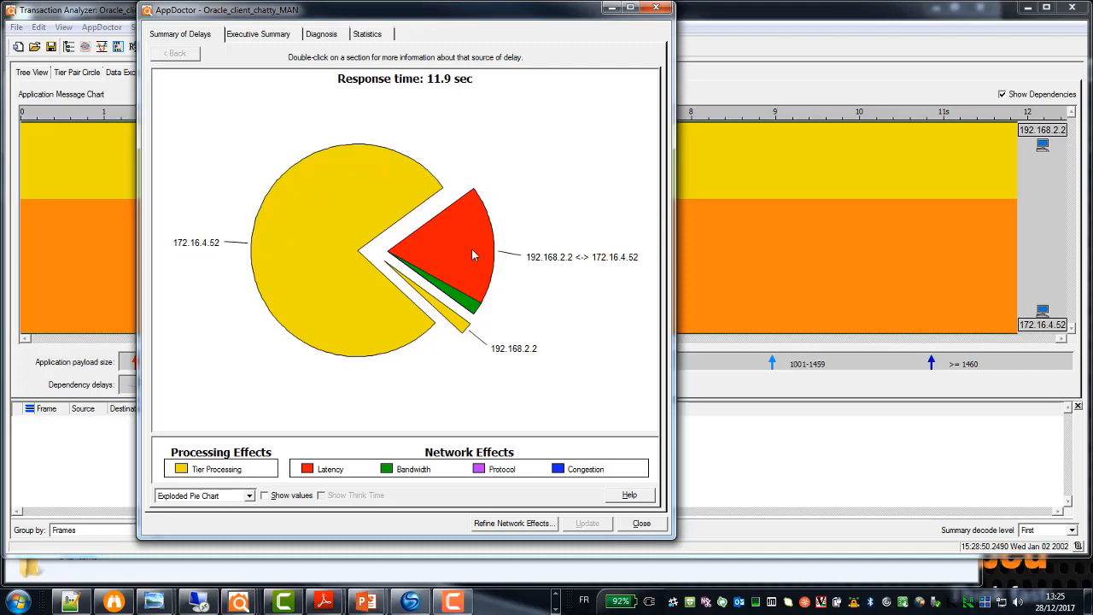
Drill into the latency delay between 192.168.2.2 and 172.16.4.52, examine its Application Turns graph, and return to the Tree View.
mouse_move(474, 254)
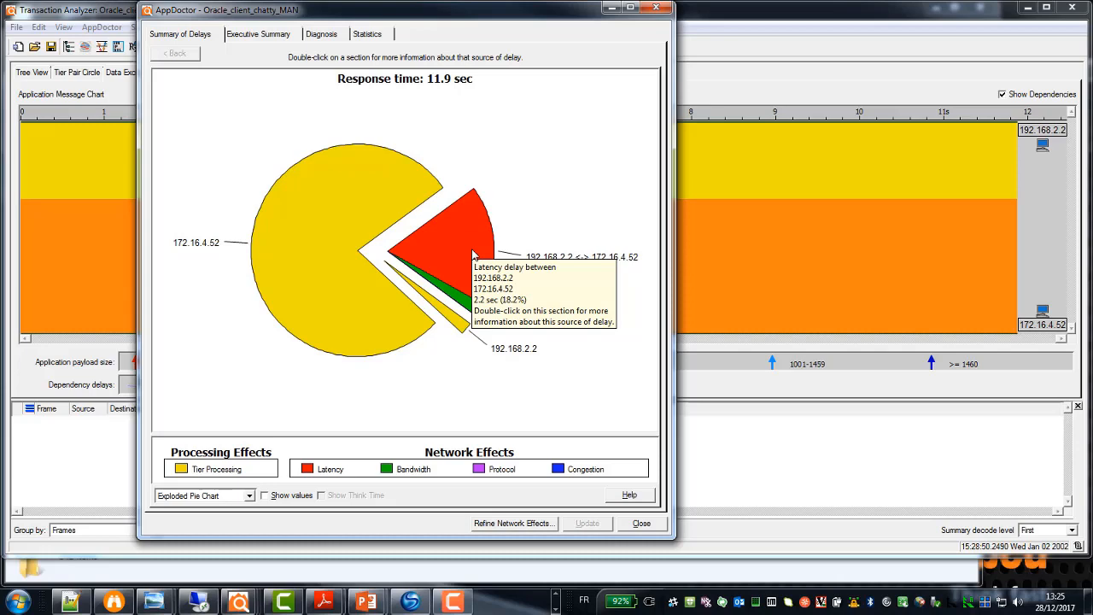
double_click(453, 251)
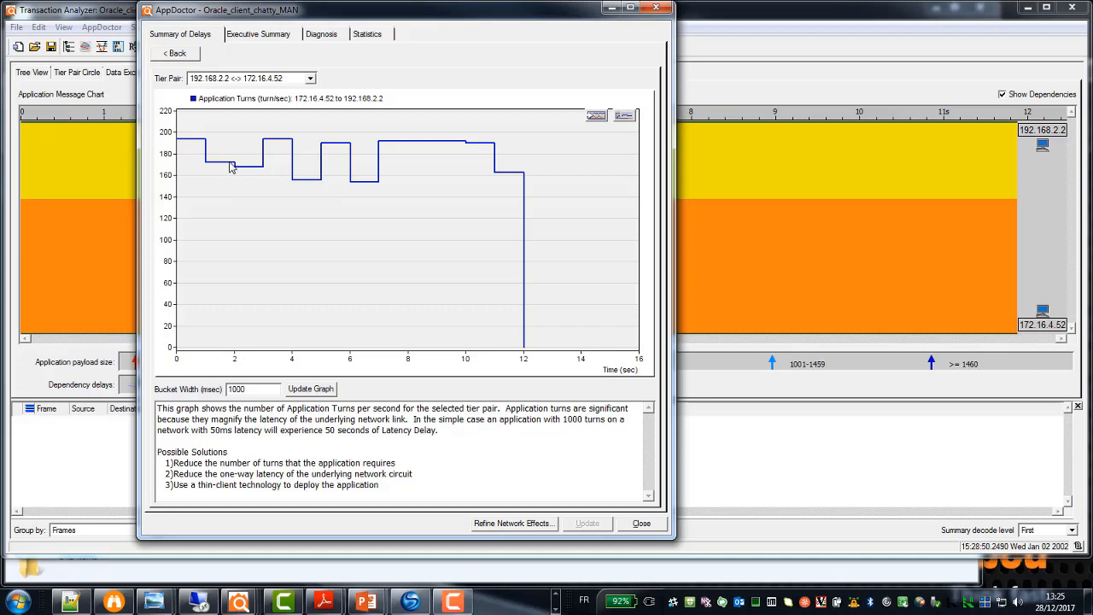
click(45, 75)
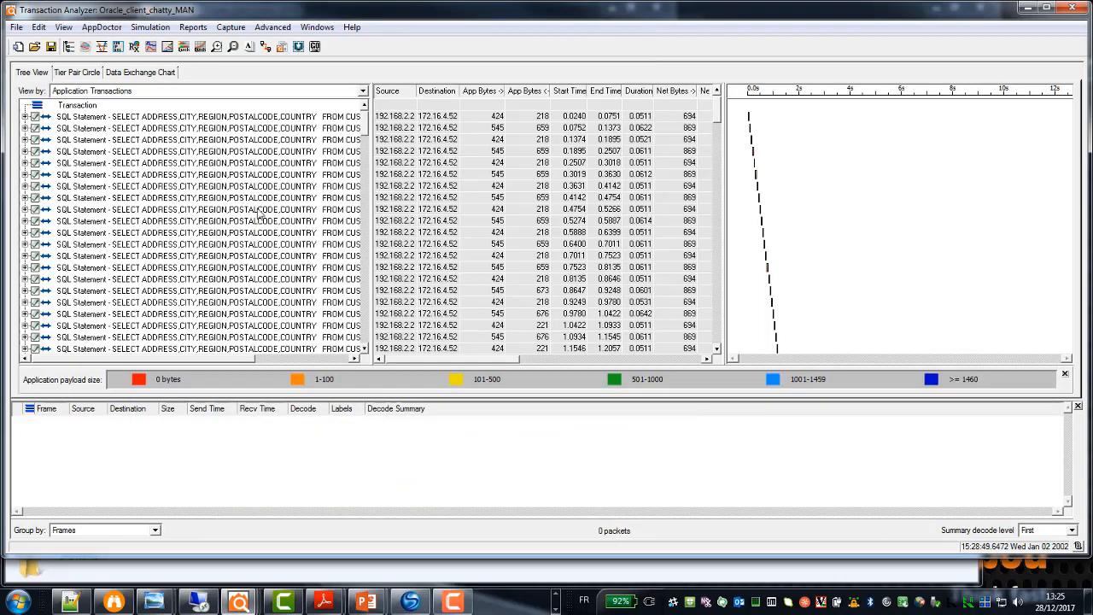
Examine the Oracle requests and responses inside the first SQL statement transaction, collapse it, and show the Tier Pair Circle.
click(26, 117)
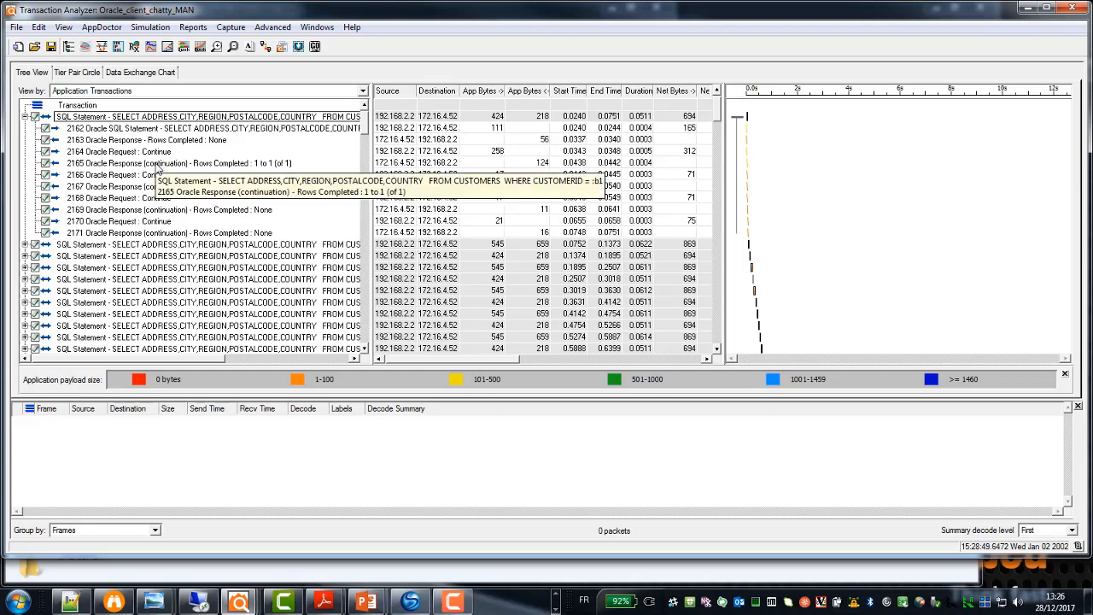
click(26, 117)
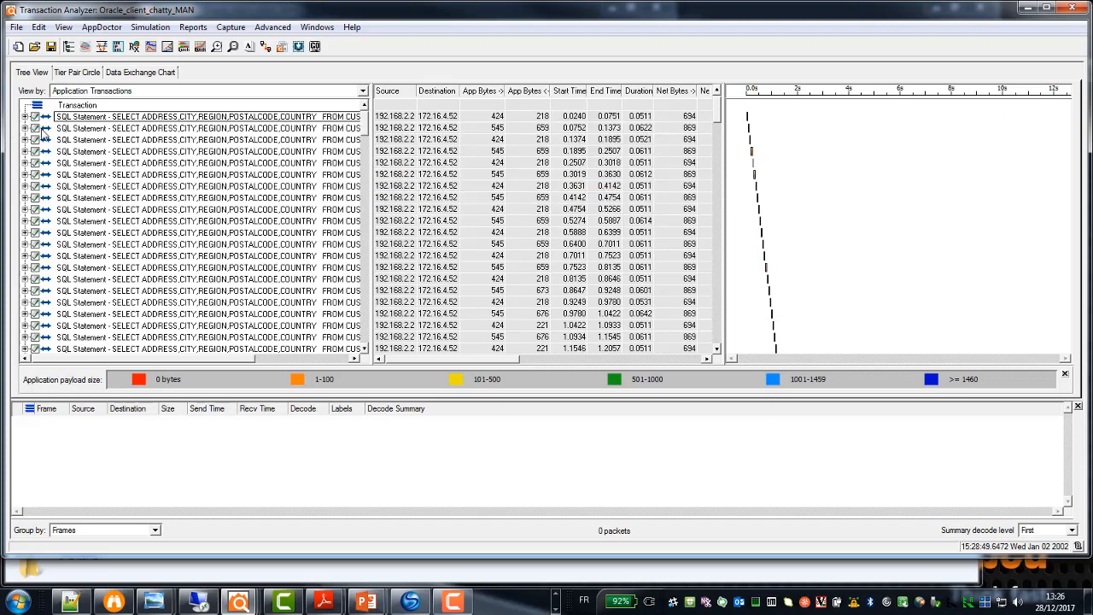
click(130, 73)
click(86, 74)
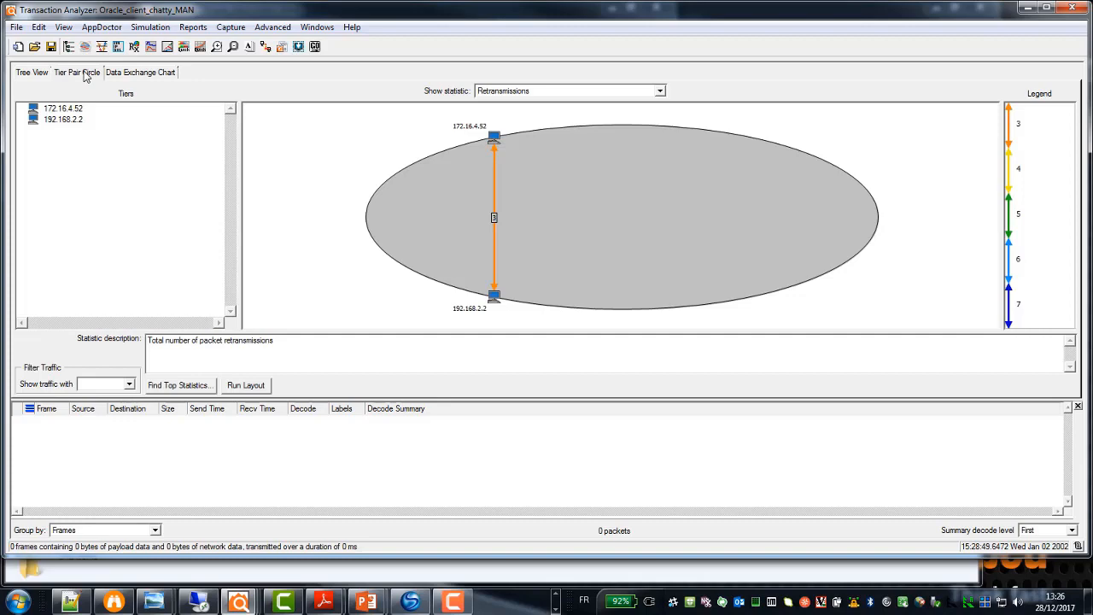
Reopen the AppDoctor Summary of Delays, return from the Application Turns graph to the overall delay pie chart, and close AppDoctor.
click(109, 30)
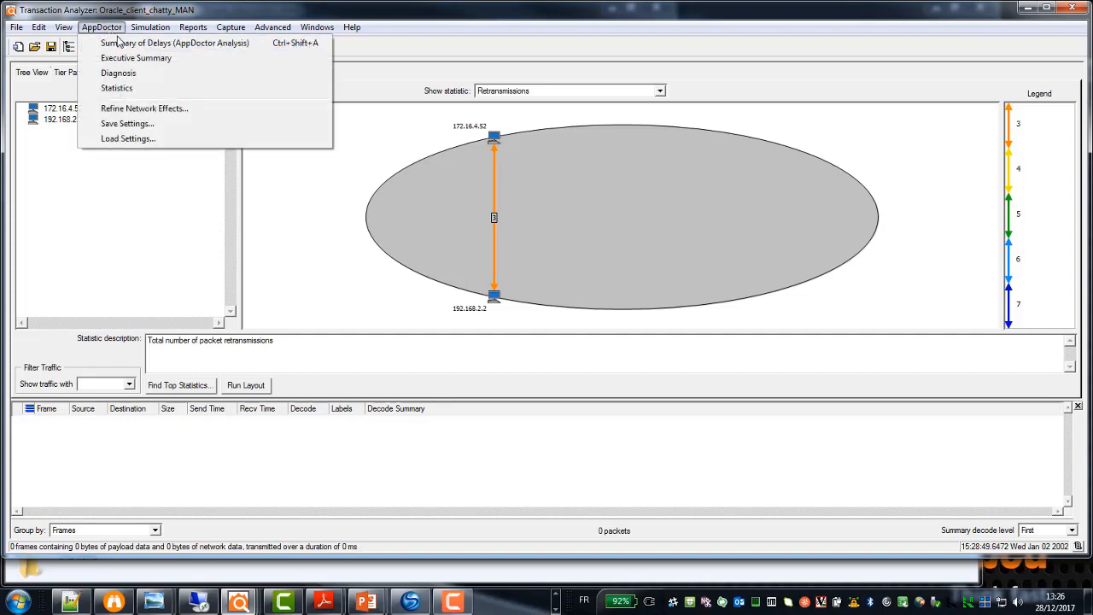
click(136, 43)
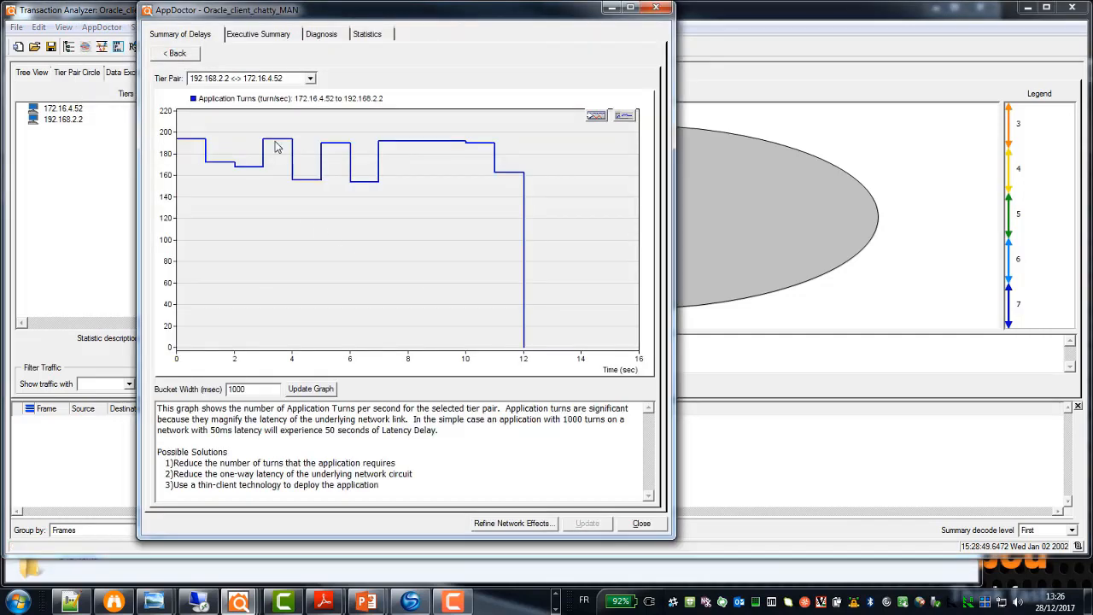
click(189, 57)
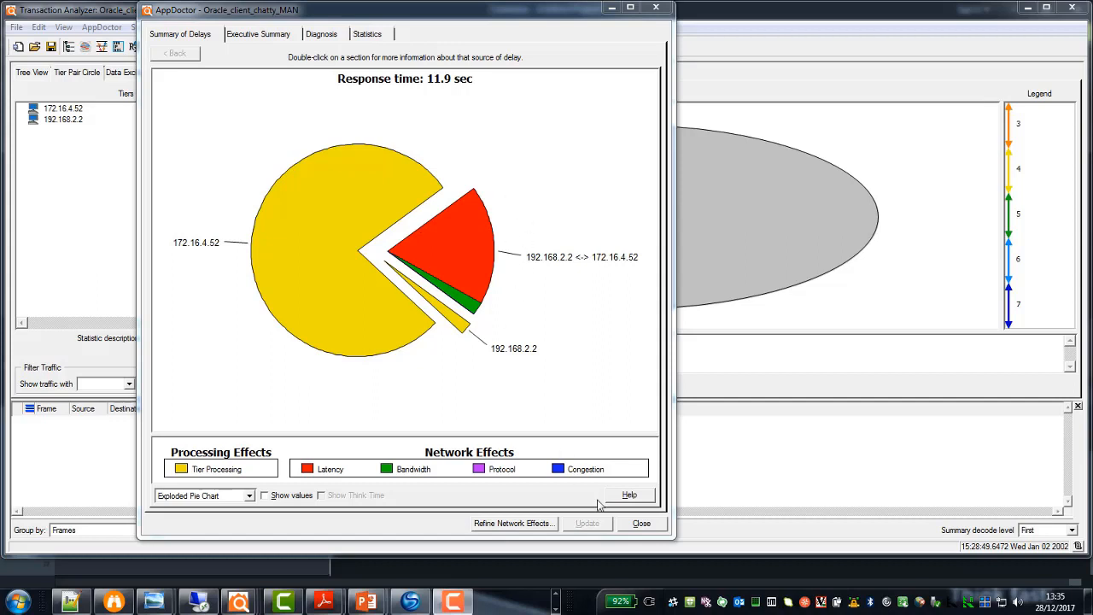
click(644, 527)
Generate an MS Word report (.rtf) of the transaction using the ManagementReport.ace.rt.txt template and open it in Word.
click(193, 27)
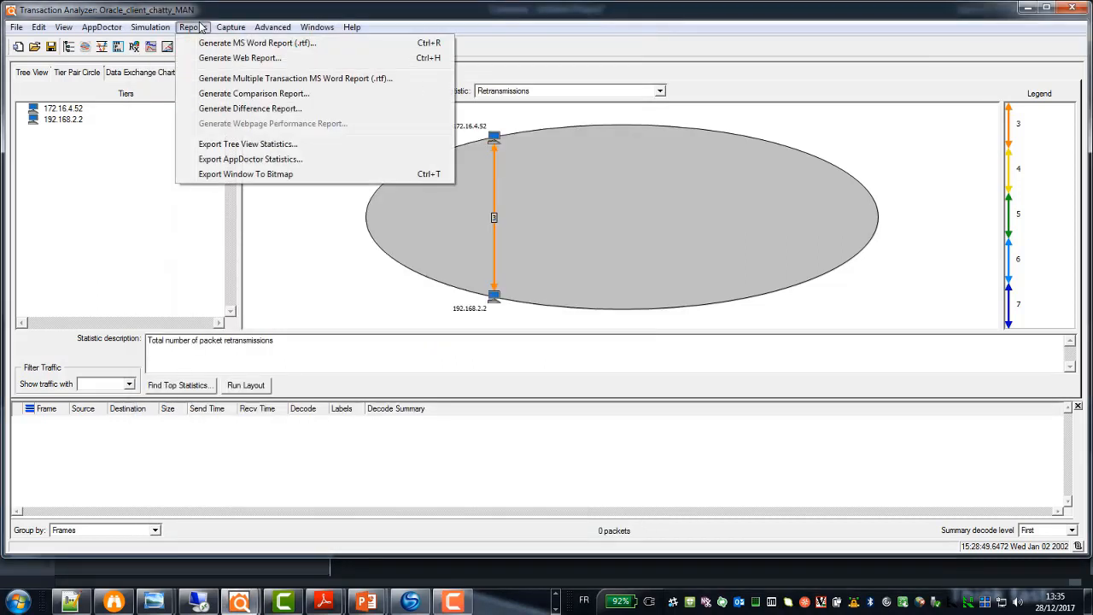
click(201, 44)
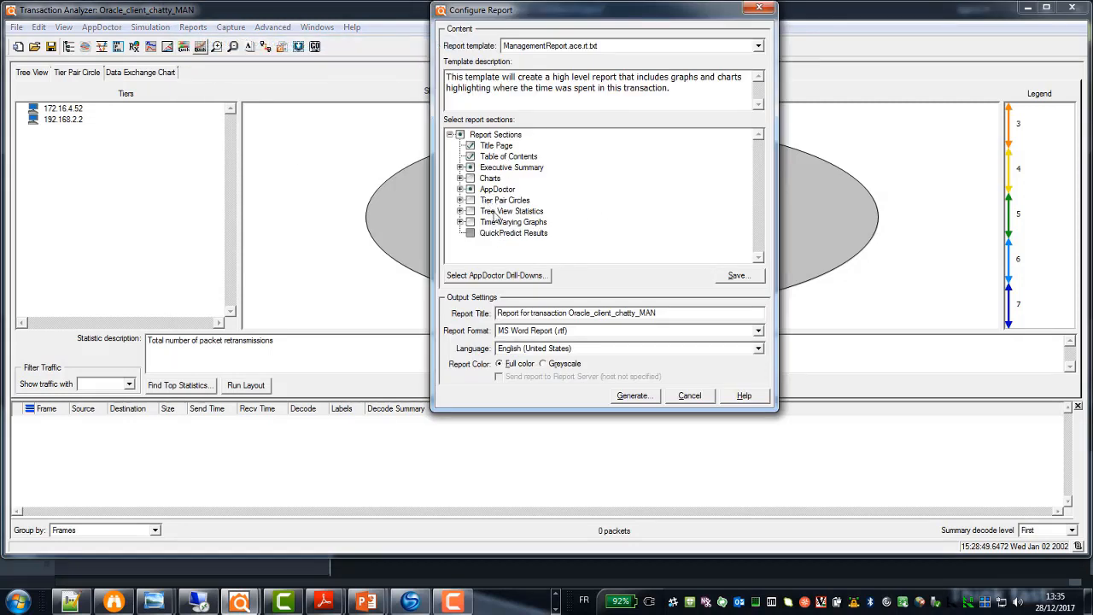
click(629, 397)
click(362, 288)
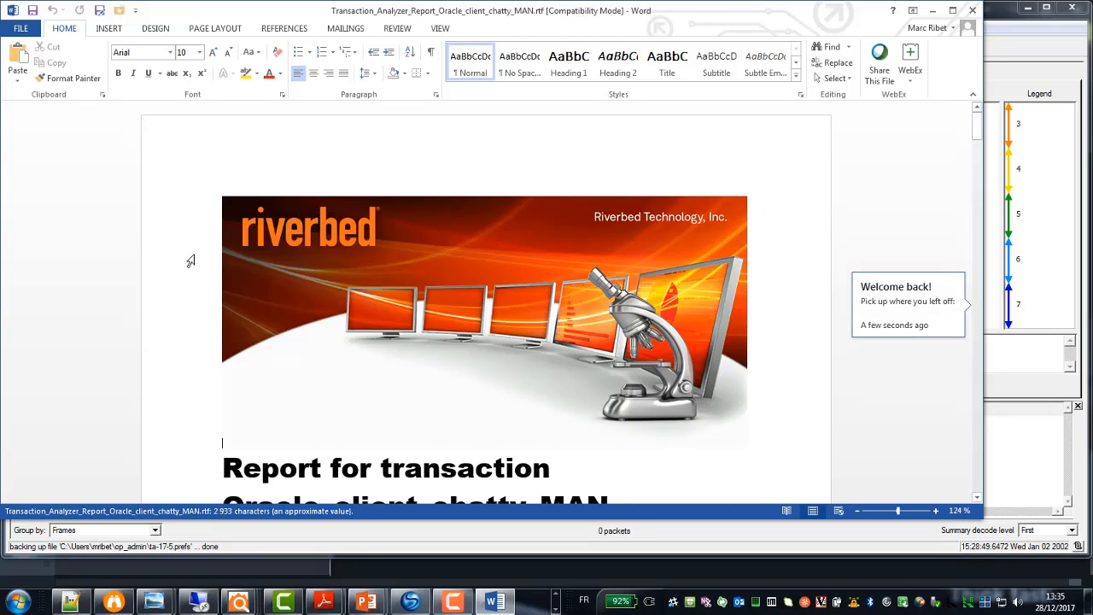
Read through the generated report, examining the Executive Summary, the tier diagram, the AppDoctor Summary of Delays, its delay tables and the processing delay chart.
scroll(190, 261, down, 10)
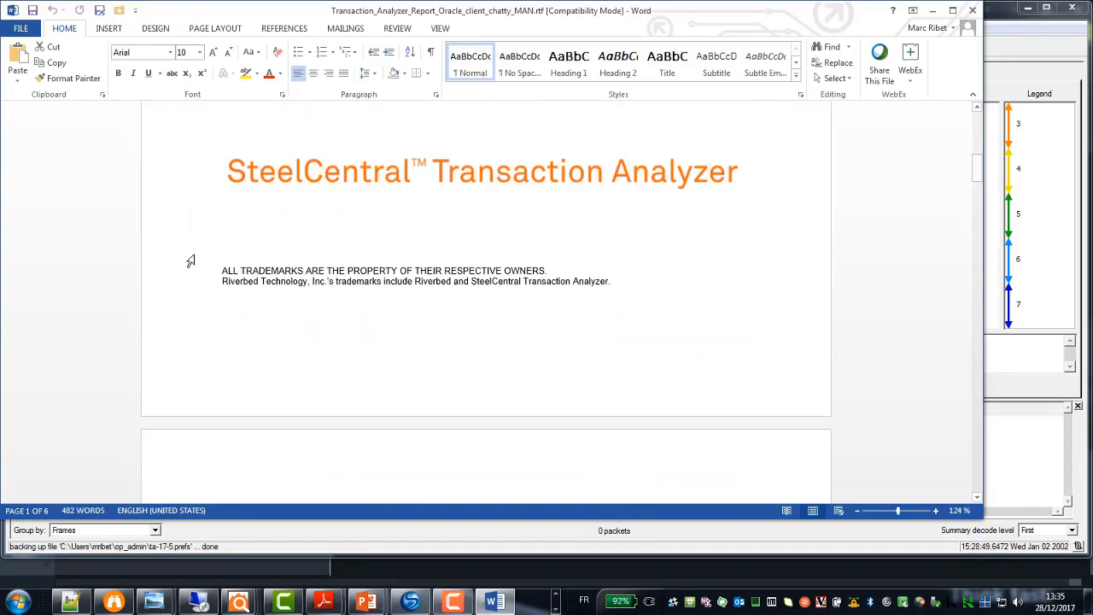
scroll(190, 261, down, 15)
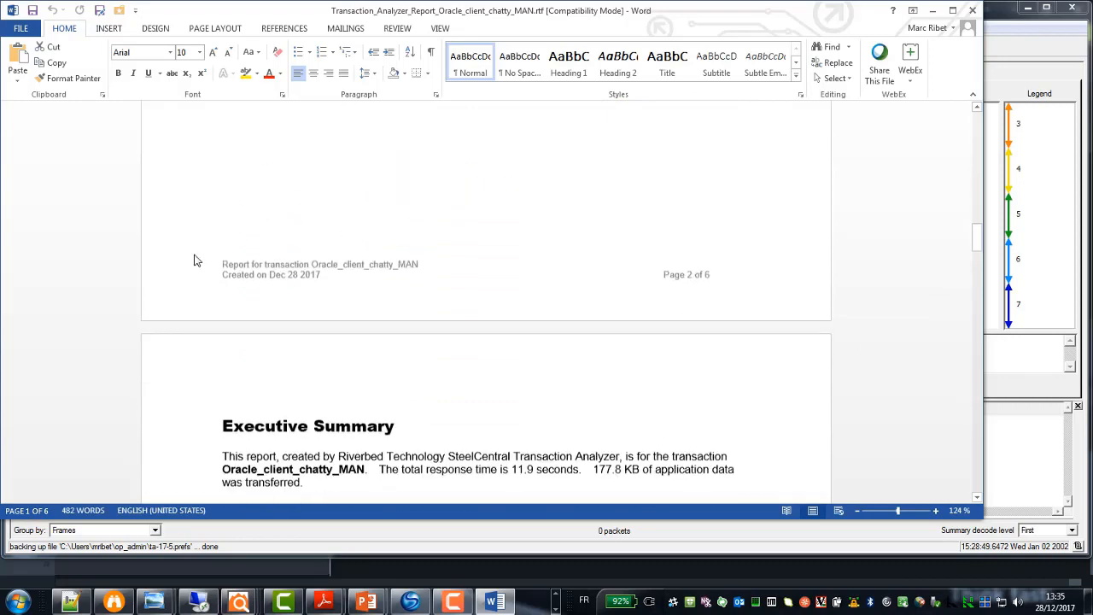
scroll(194, 260, down, 5)
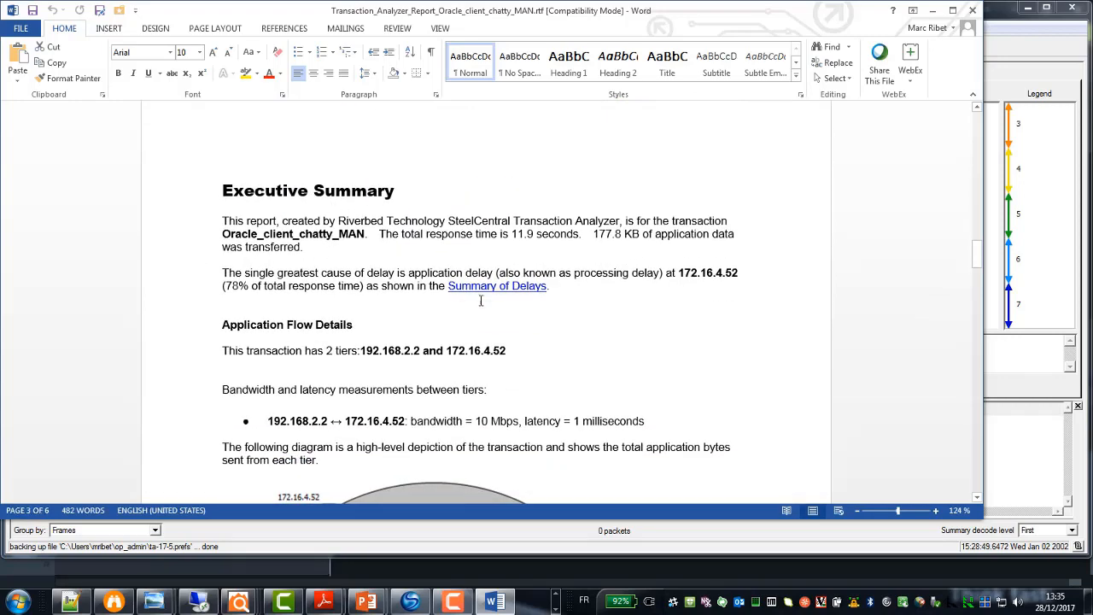
scroll(440, 280, down, 1)
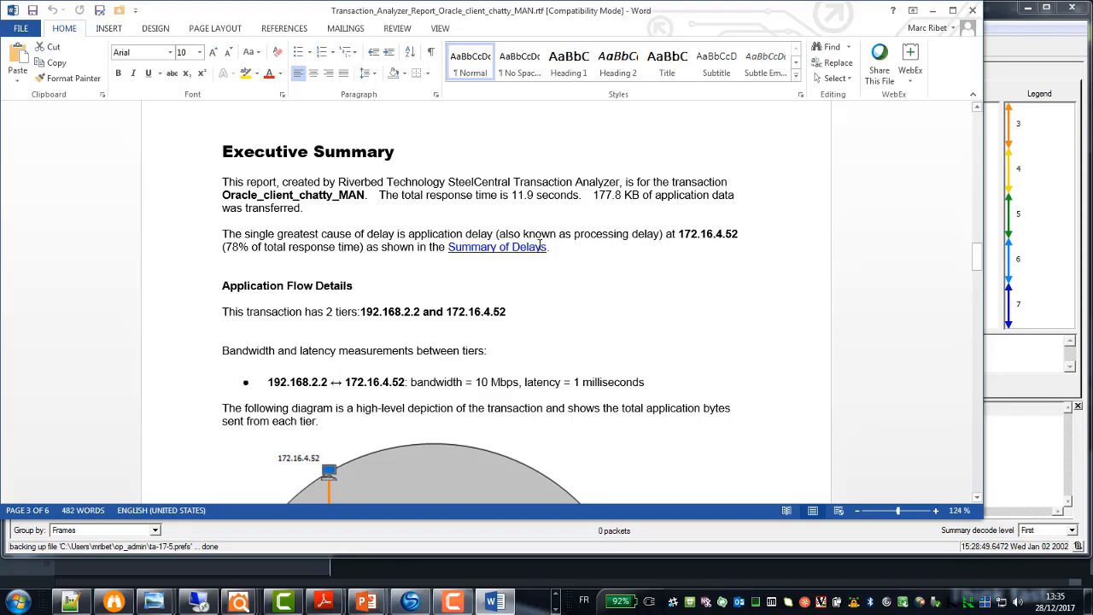
scroll(354, 327, down, 6)
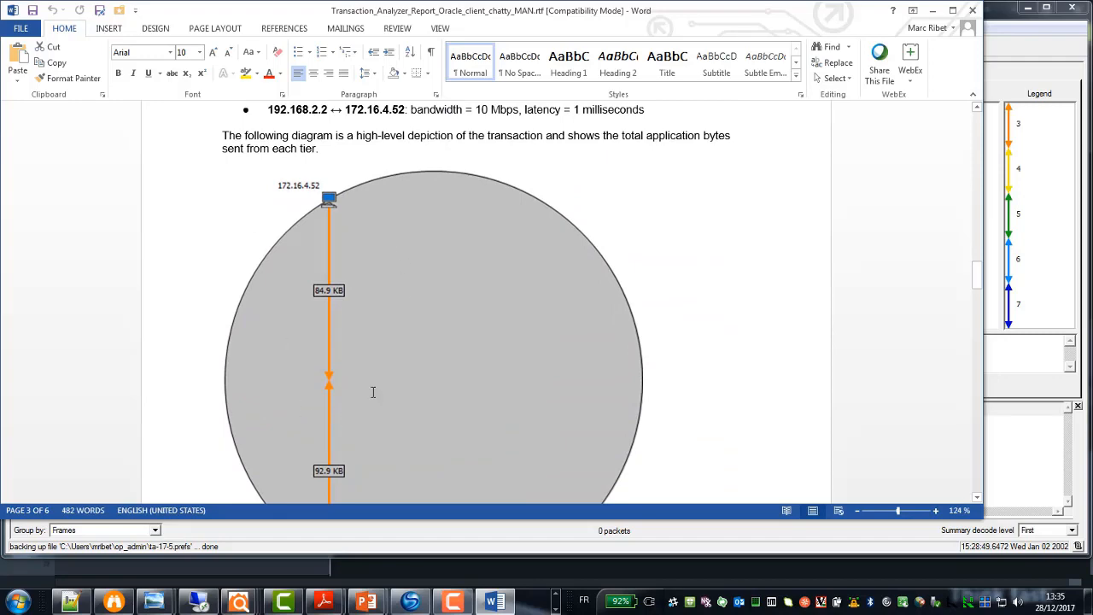
scroll(356, 349, down, 15)
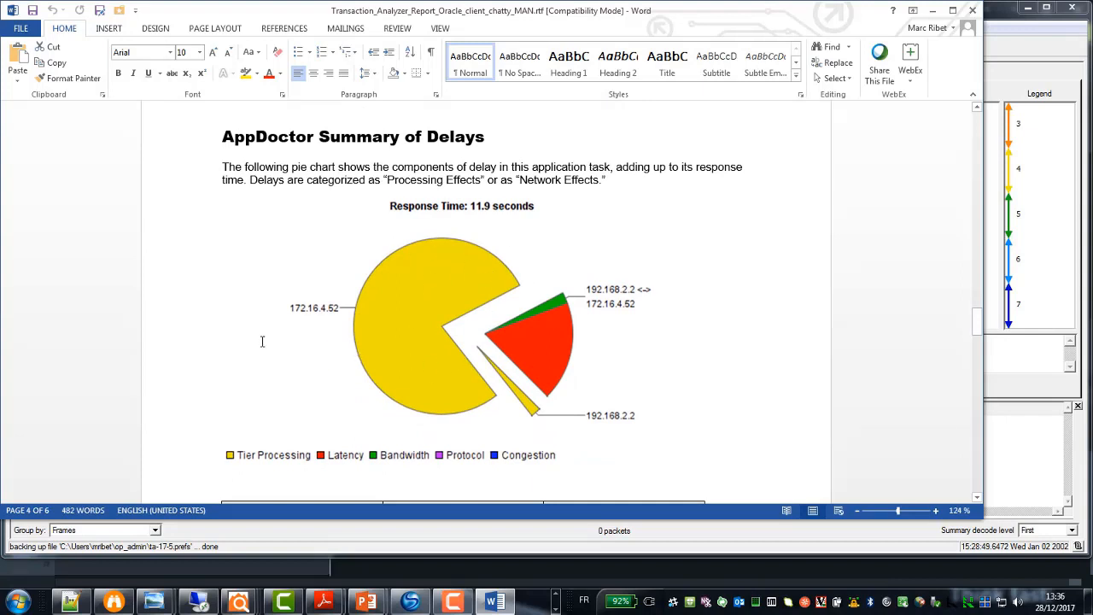
scroll(262, 342, down, 12)
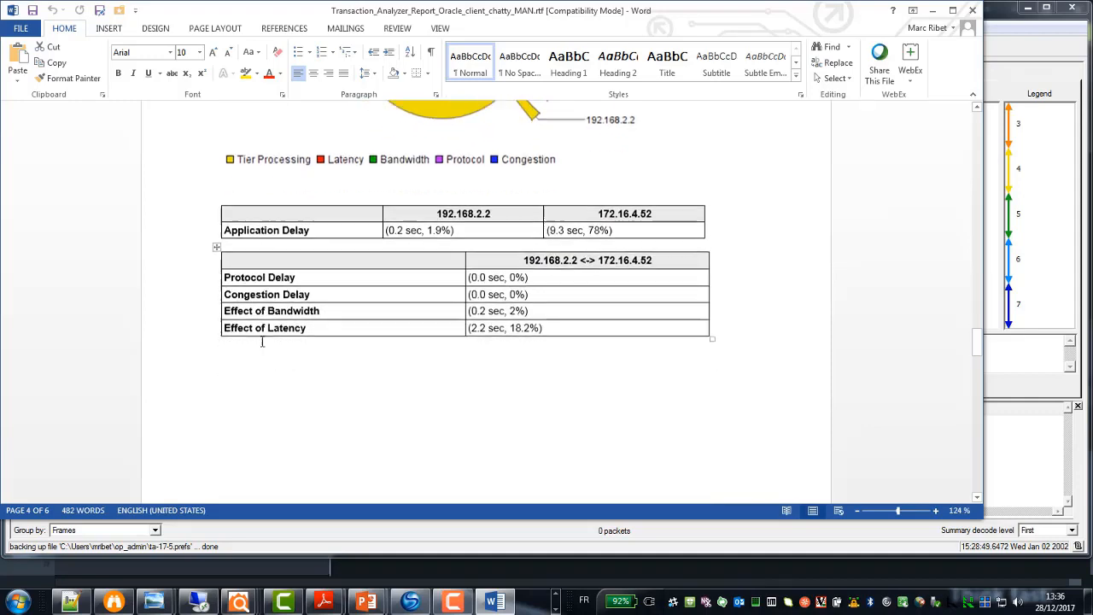
scroll(262, 344, down, 10)
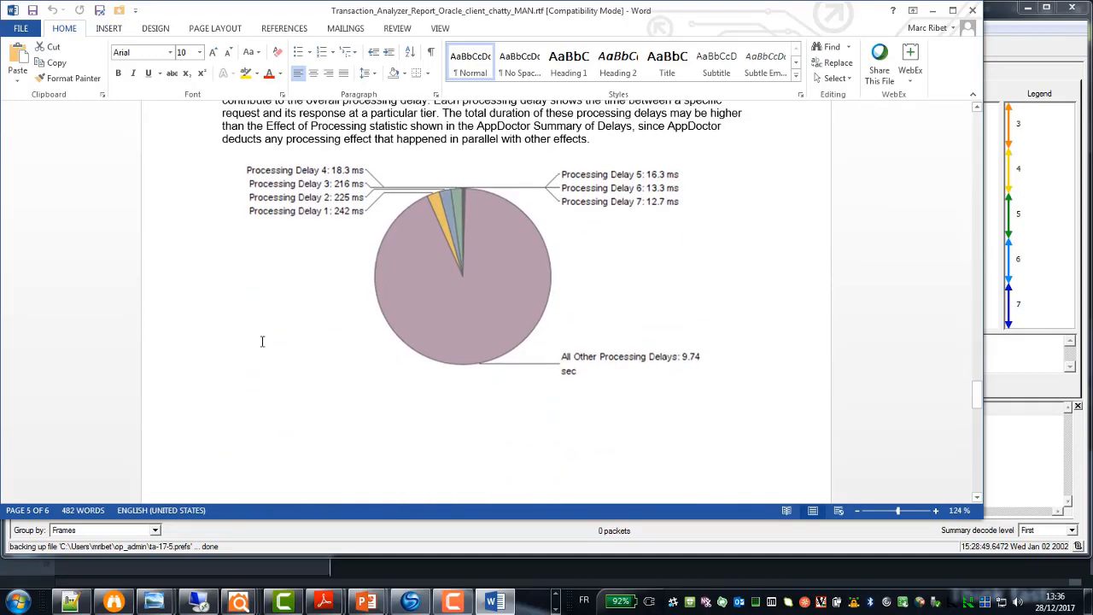